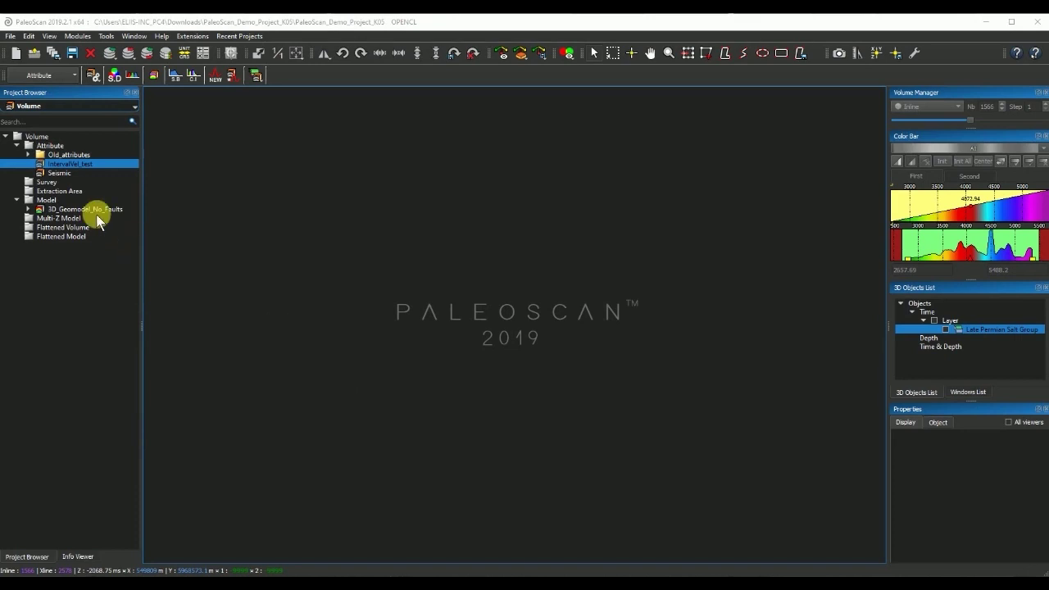
Open Seismic on inline 1566, enlarge the viewer, and toggle the Late Permian Salt Group overlay on and off.
double_click(74, 173)
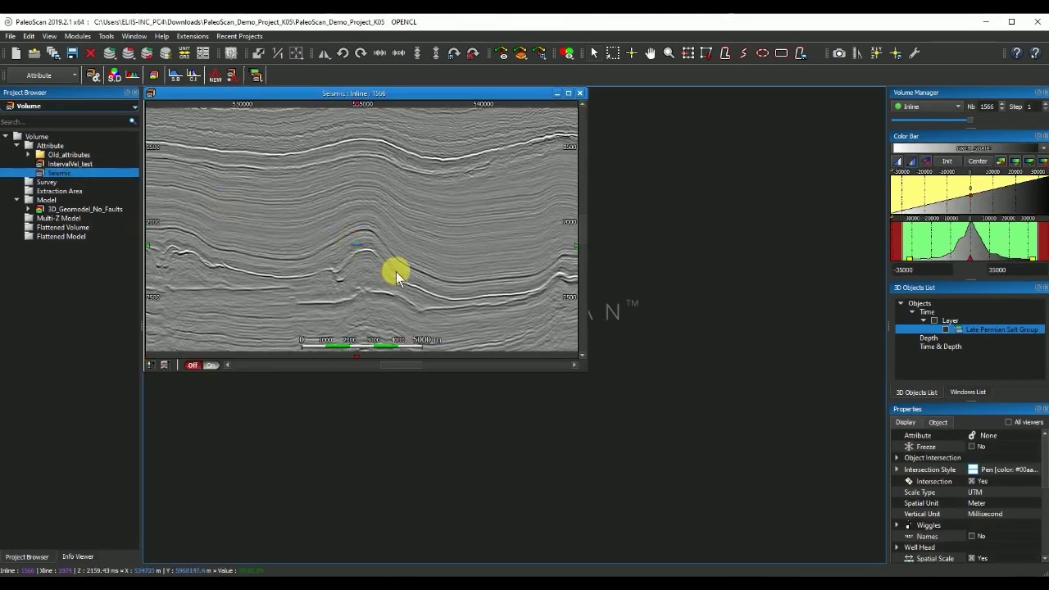
left_click_drag(581, 366, 707, 456)
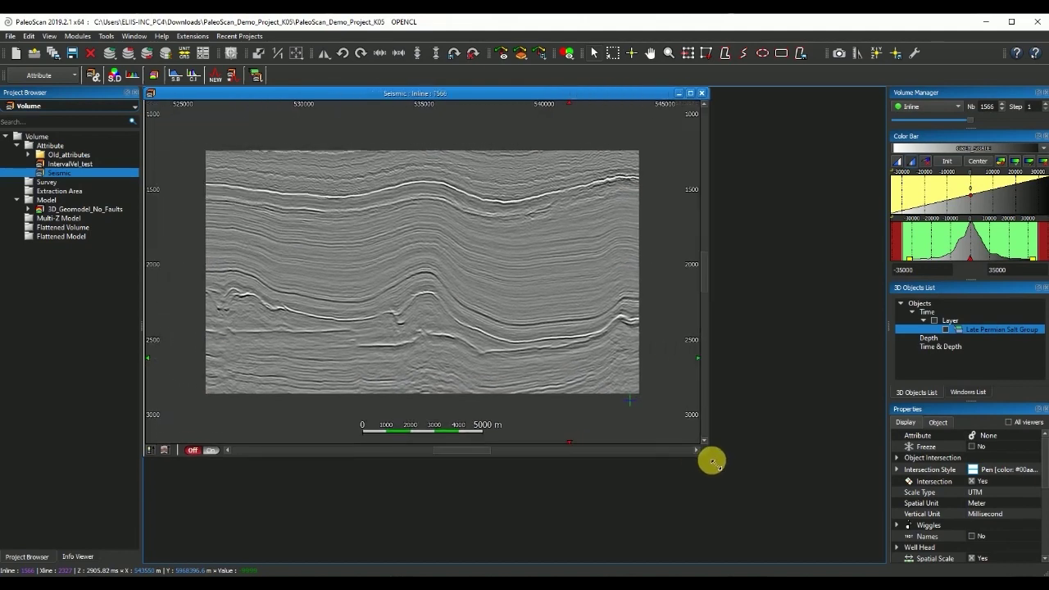
left_click(946, 330)
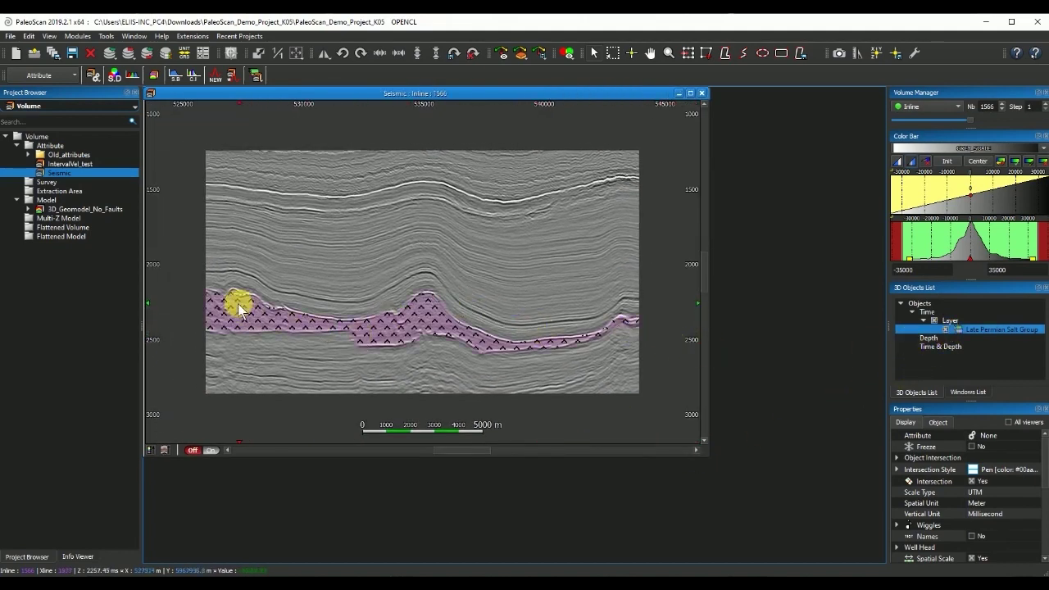
left_click(944, 330)
Preview IntervalVel_test on the same inline, close it, then show and hide the salt overlay again.
left_click_drag(68, 168, 476, 365)
left_click_drag(522, 293, 459, 252)
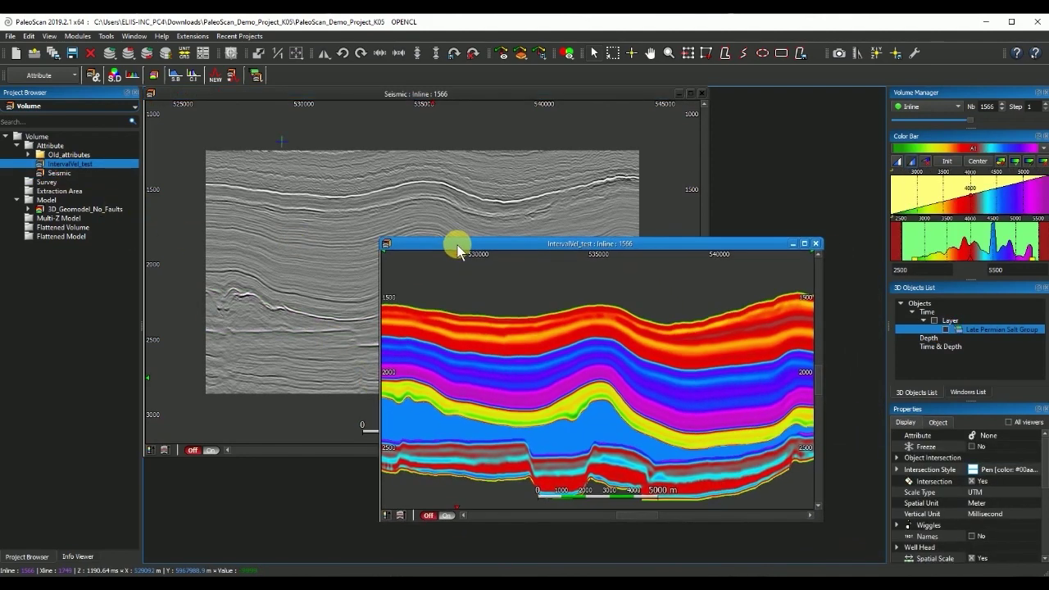
middle_click_drag(490, 414, 499, 393)
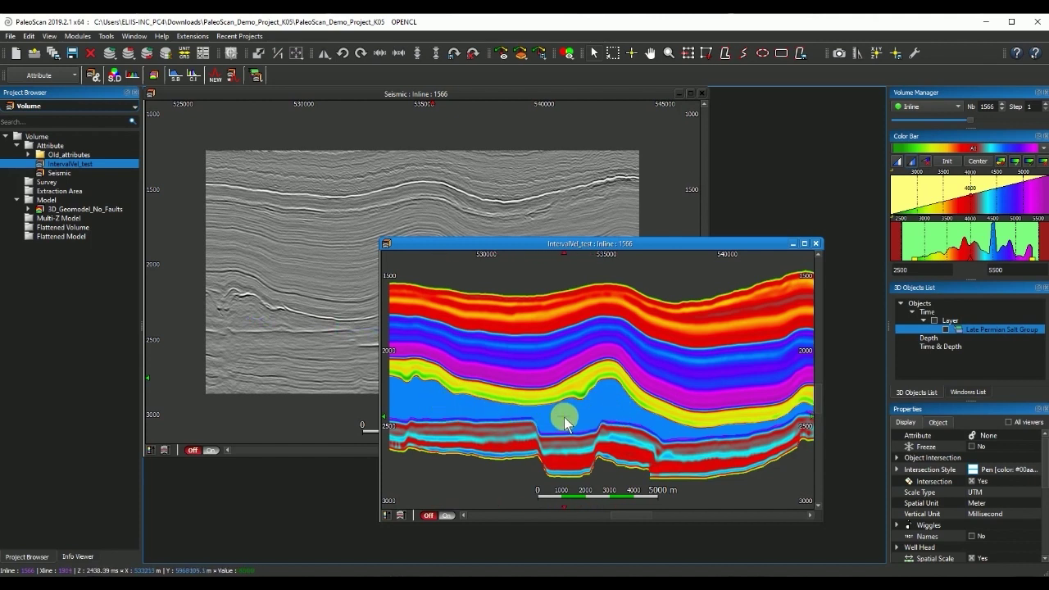
left_click(817, 244)
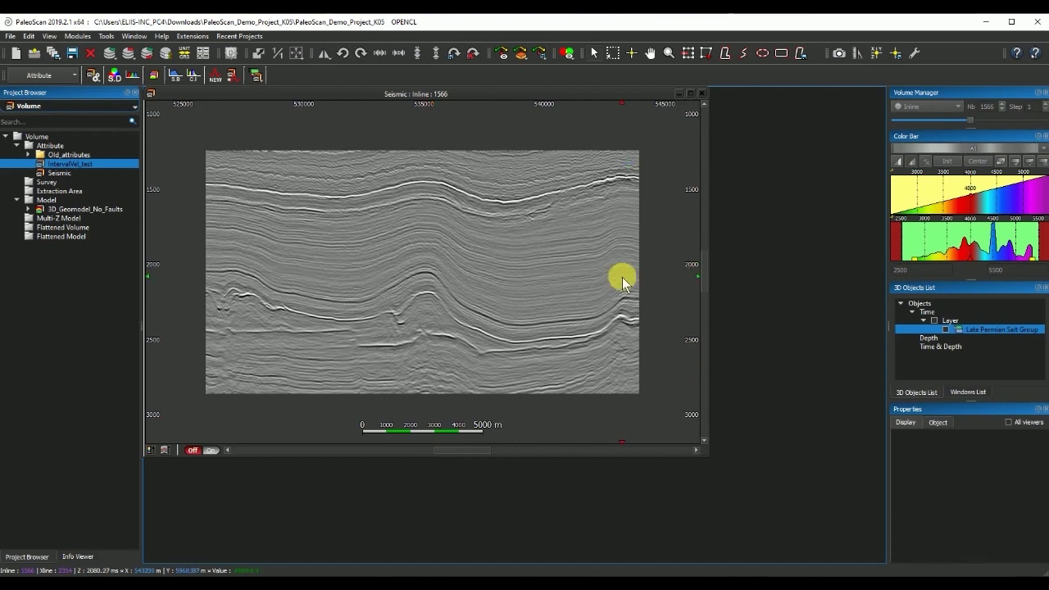
left_click(946, 330)
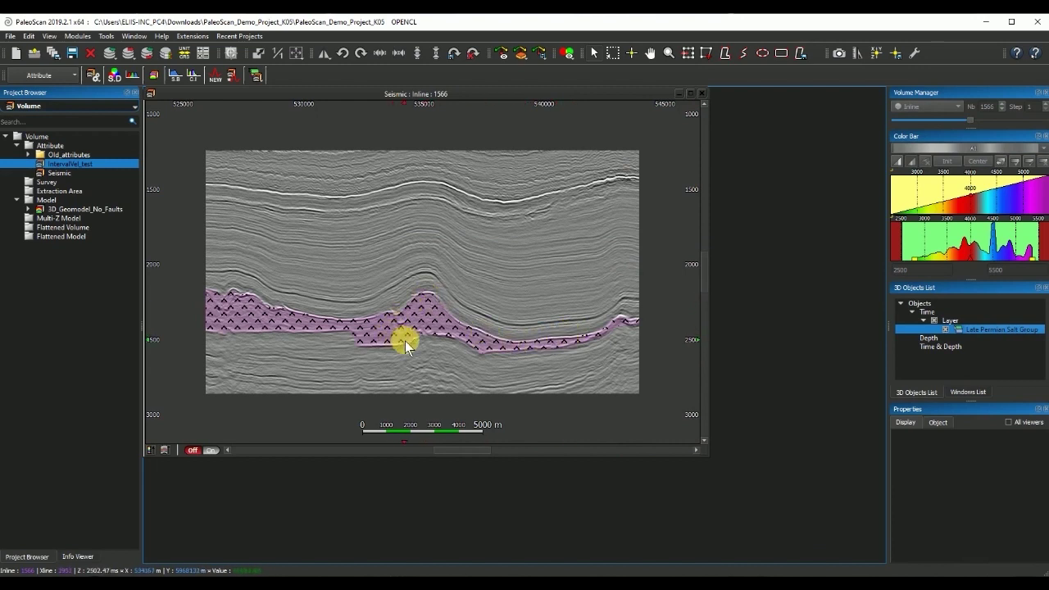
left_click(944, 328)
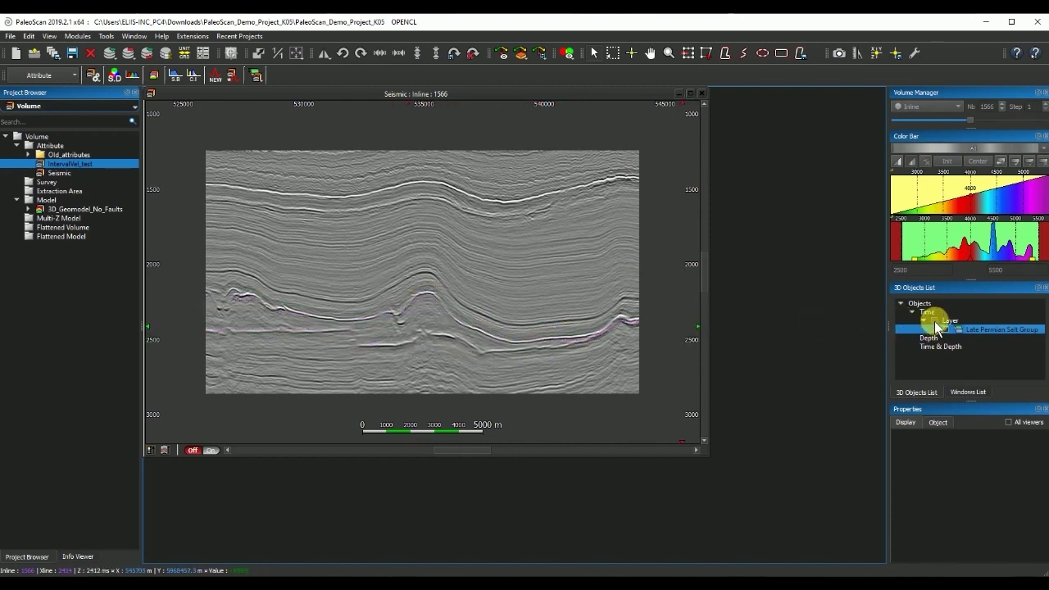
Open a Volume Blending Viewer with Seismic in both channels and Envelope on channel one.
left_click(698, 93)
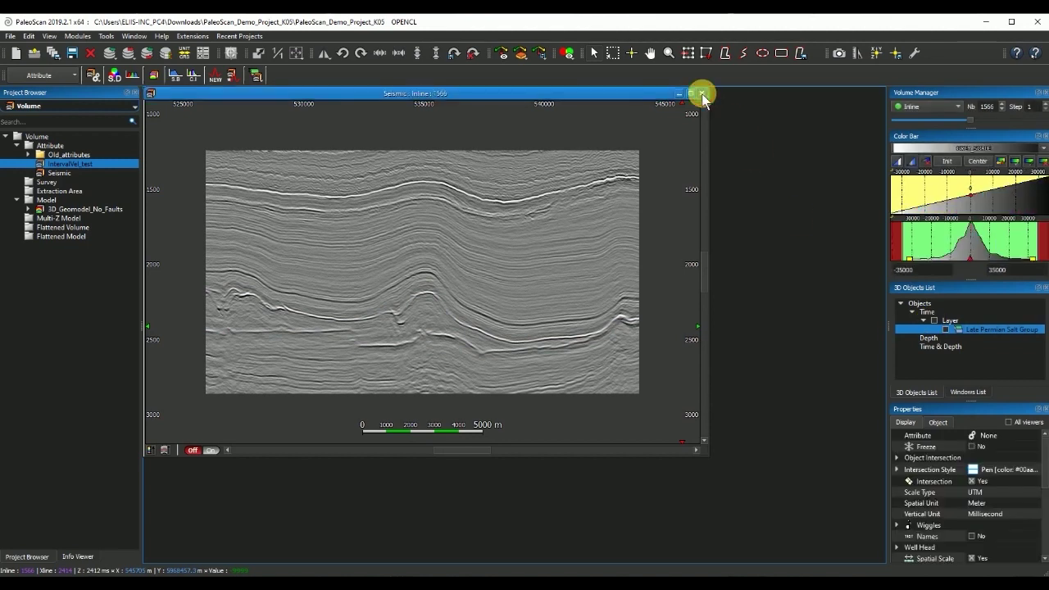
left_click(569, 53)
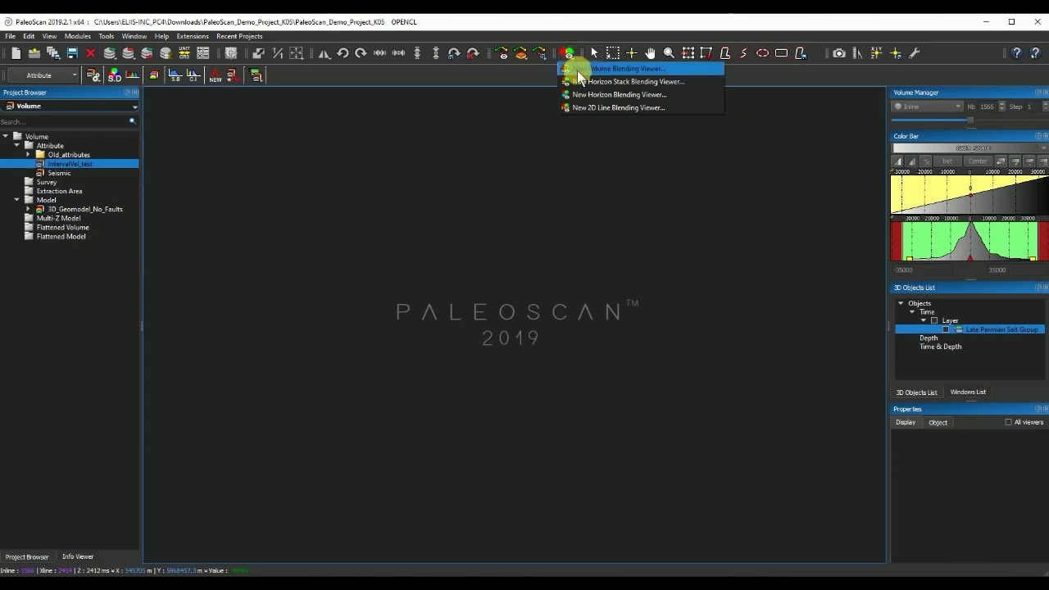
left_click(577, 71)
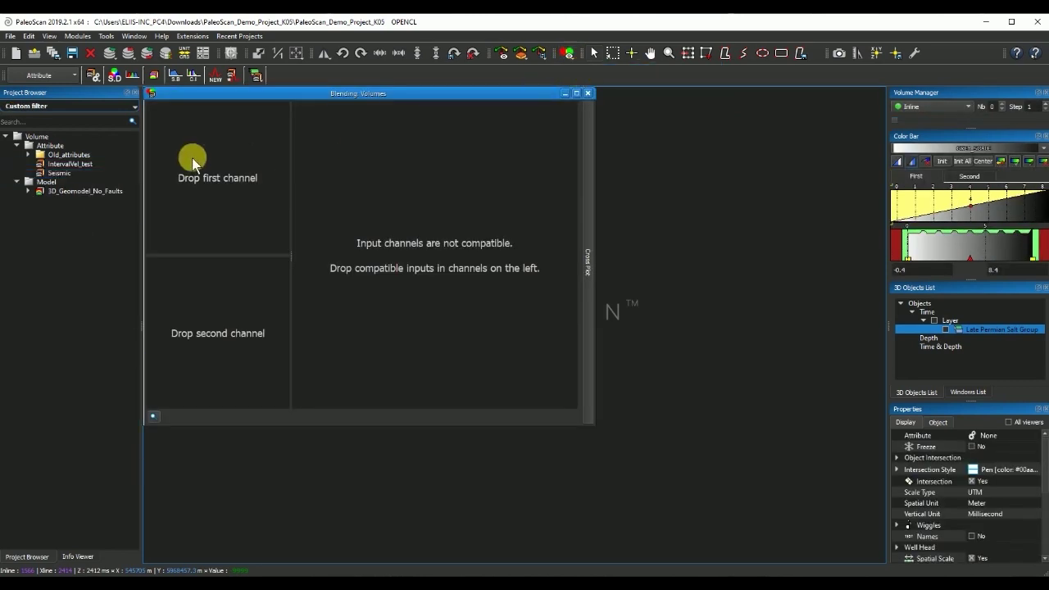
left_click_drag(57, 172, 181, 171)
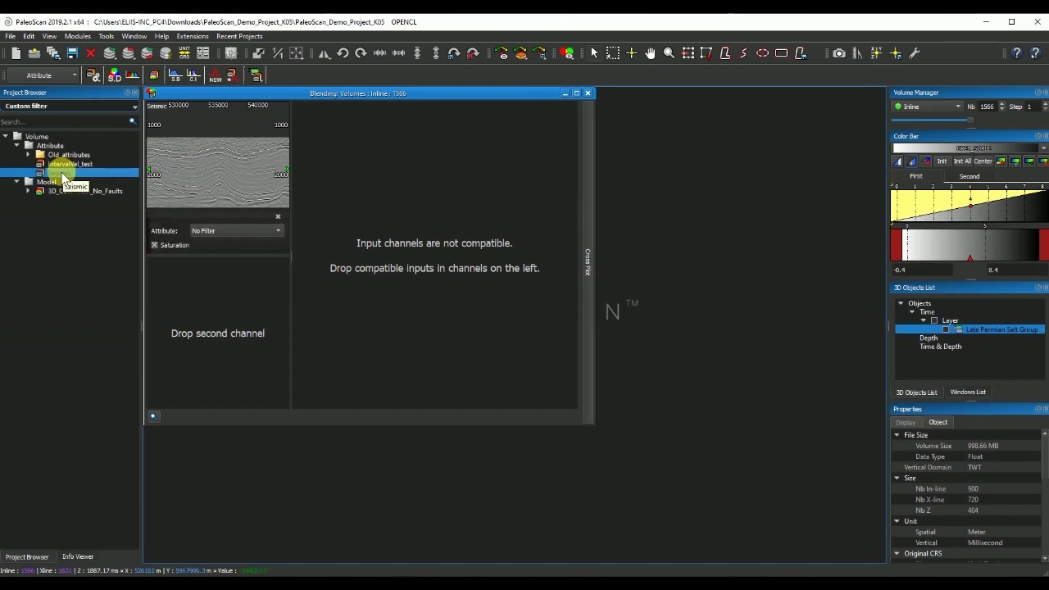
left_click_drag(62, 180, 192, 320)
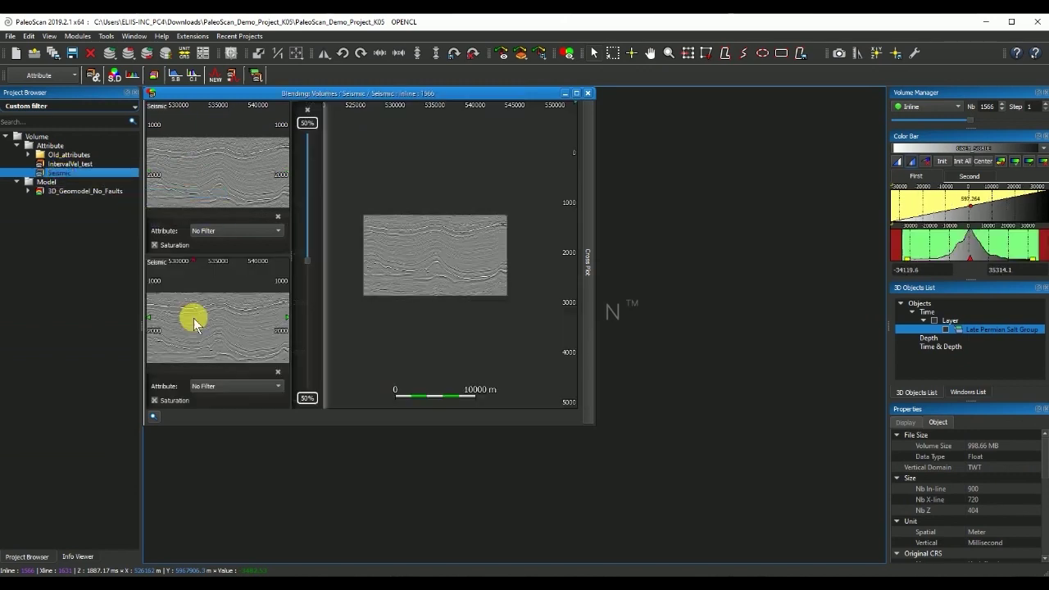
left_click(223, 233)
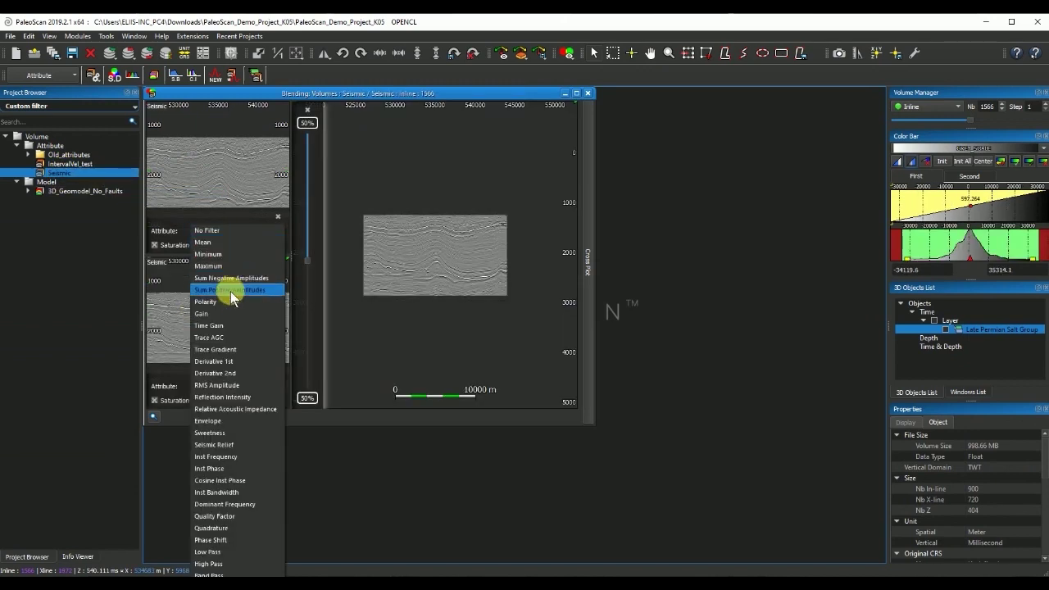
left_click(218, 421)
Enlarge the blending viewer, adjust the channel mix, and load IntervalVel_test into channel one.
left_click(442, 284)
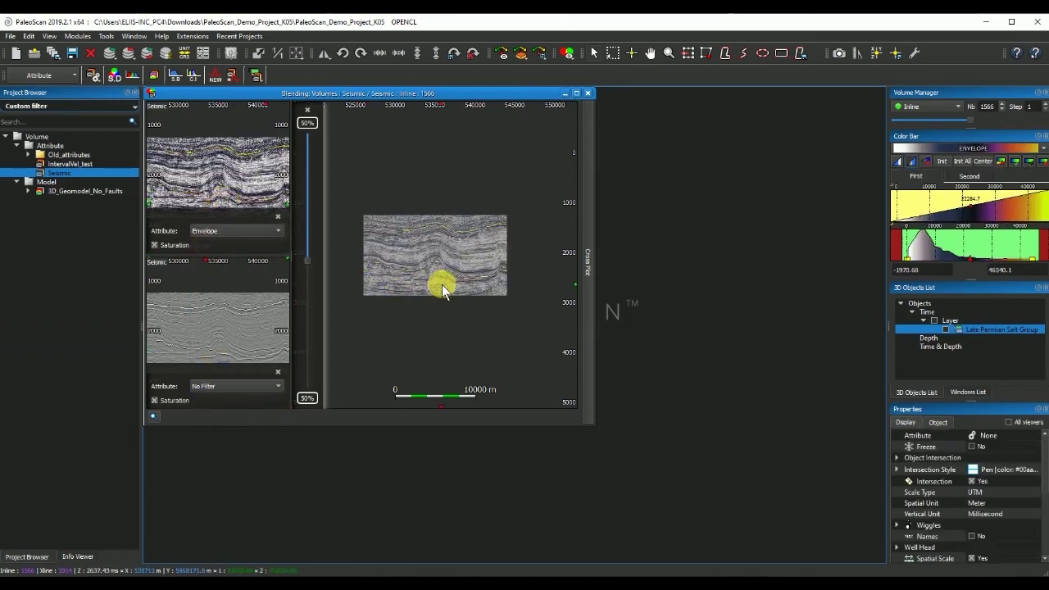
scroll(441, 285, "up", 3)
left_click_drag(593, 426, 677, 562)
scroll(472, 381, "up", 3)
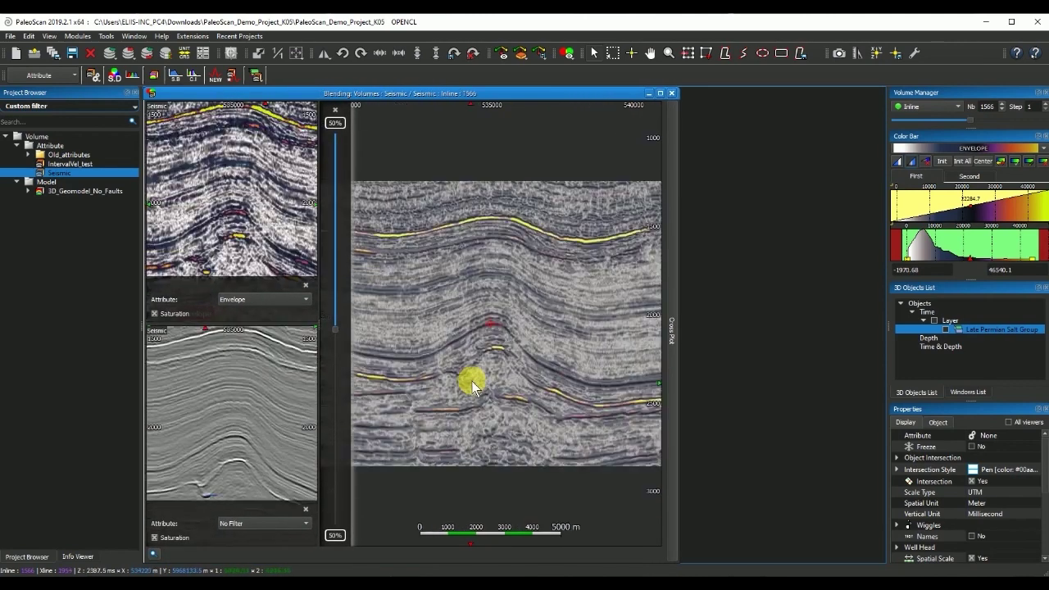
left_click_drag(335, 328, 334, 305)
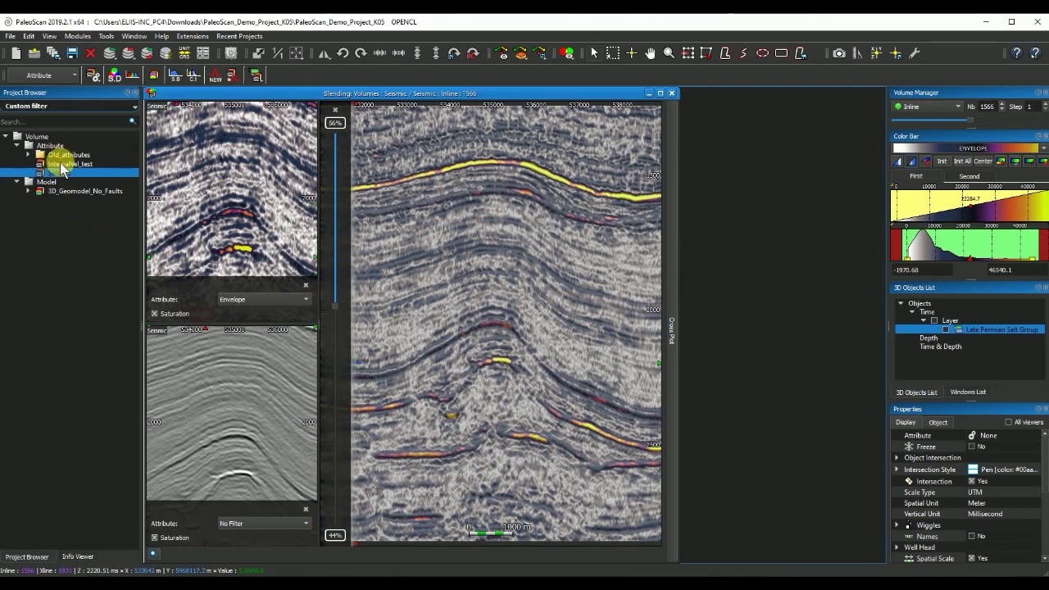
left_click_drag(66, 165, 207, 177)
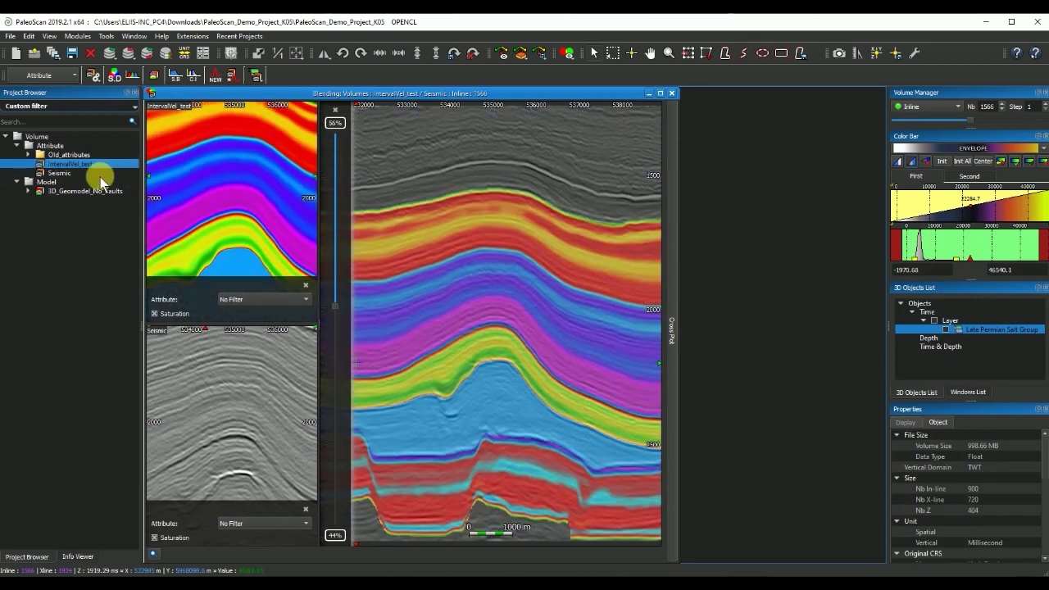
Load IntervalVel_test into the second channel and compute its cross plot against itself.
left_click_drag(77, 164, 220, 325)
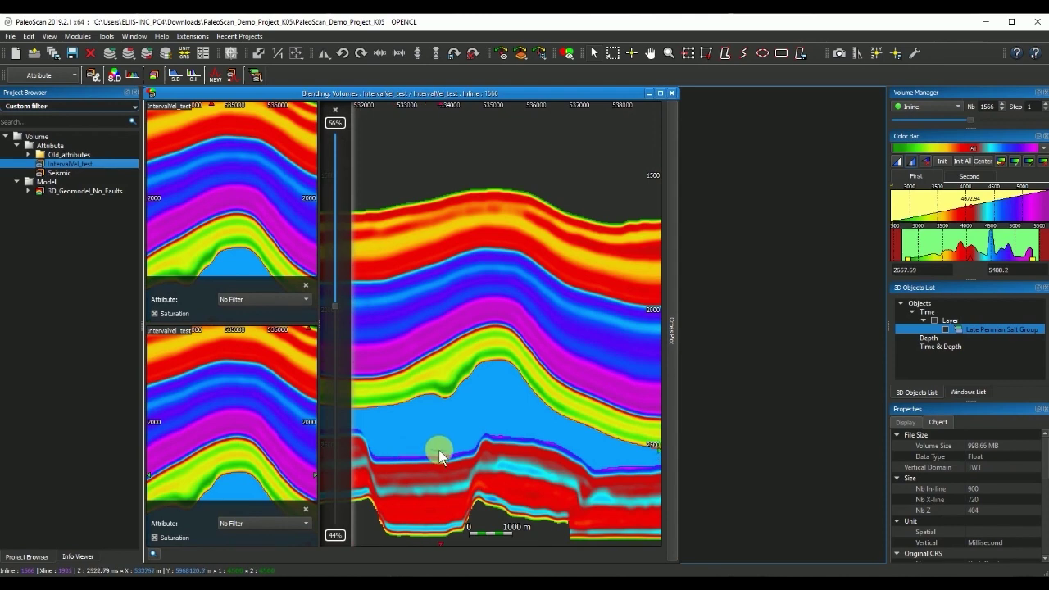
left_click_drag(429, 412, 445, 315)
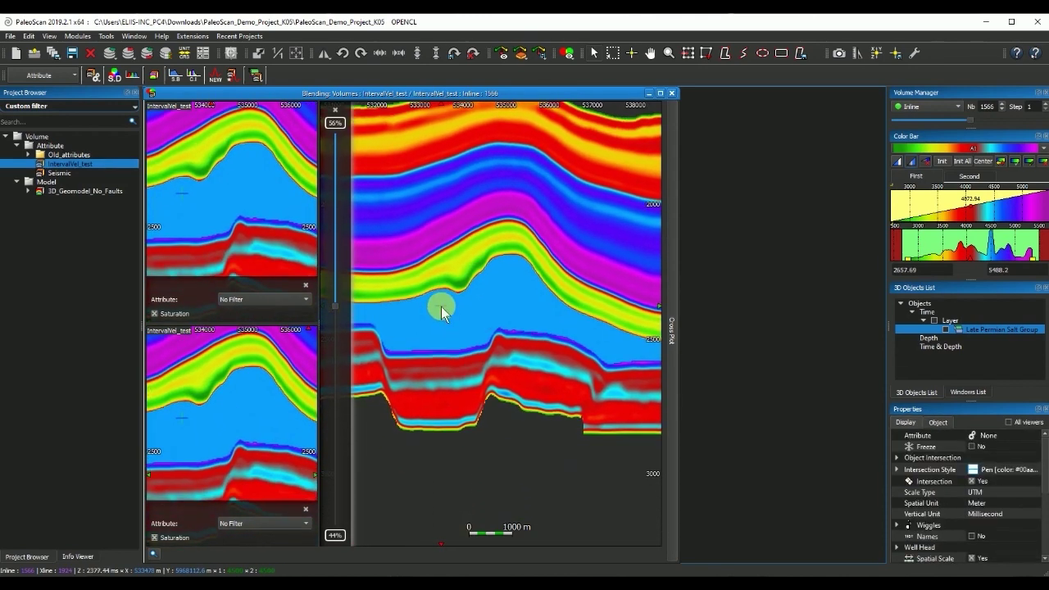
left_click(671, 328)
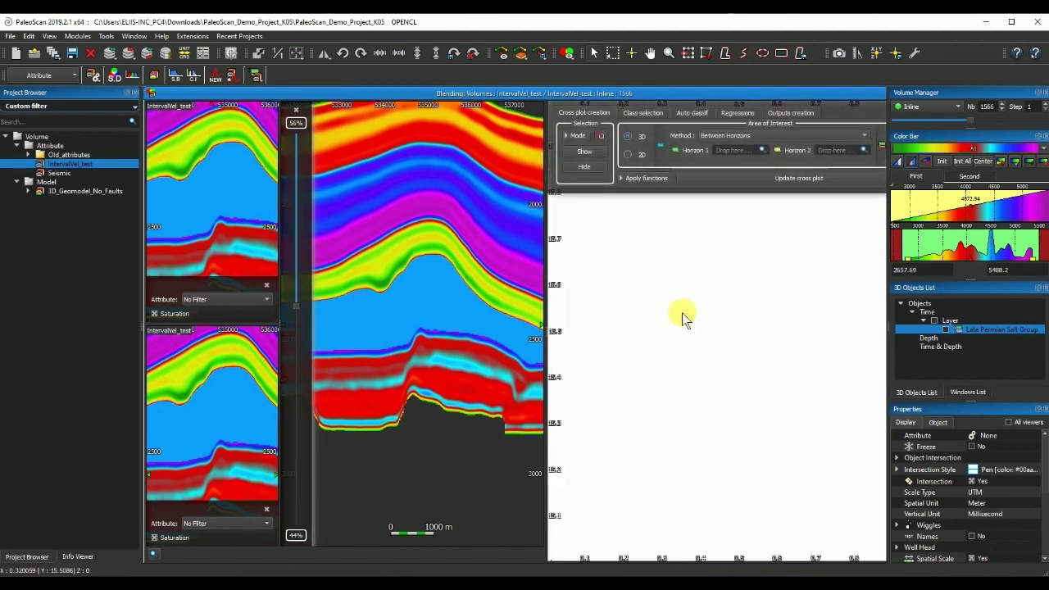
left_click(750, 181)
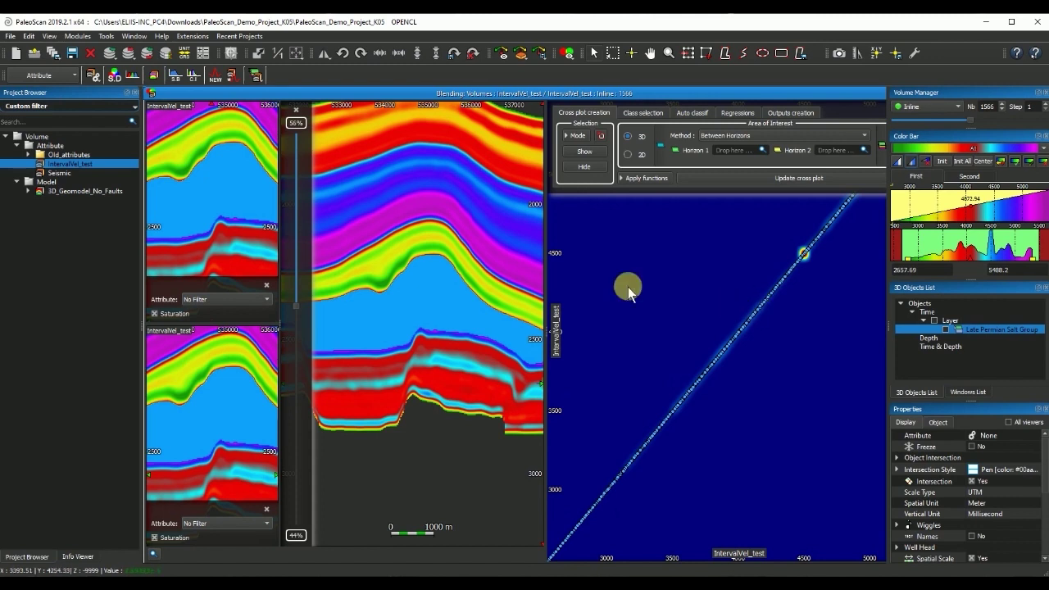
Lasso a region inside the blue dome core to highlight its points in the cross plot.
left_click(573, 138)
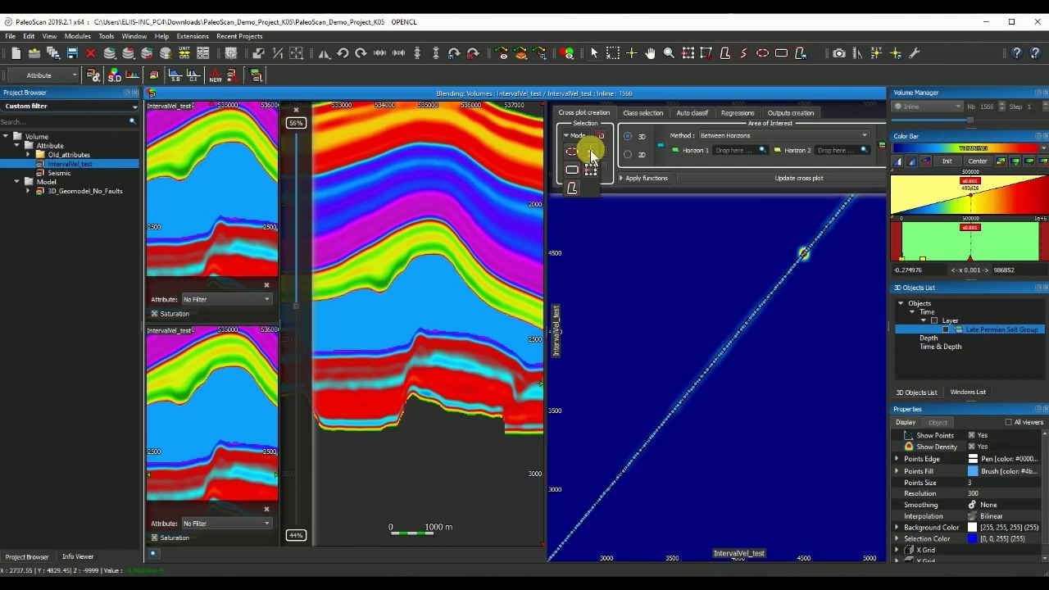
left_click(591, 153)
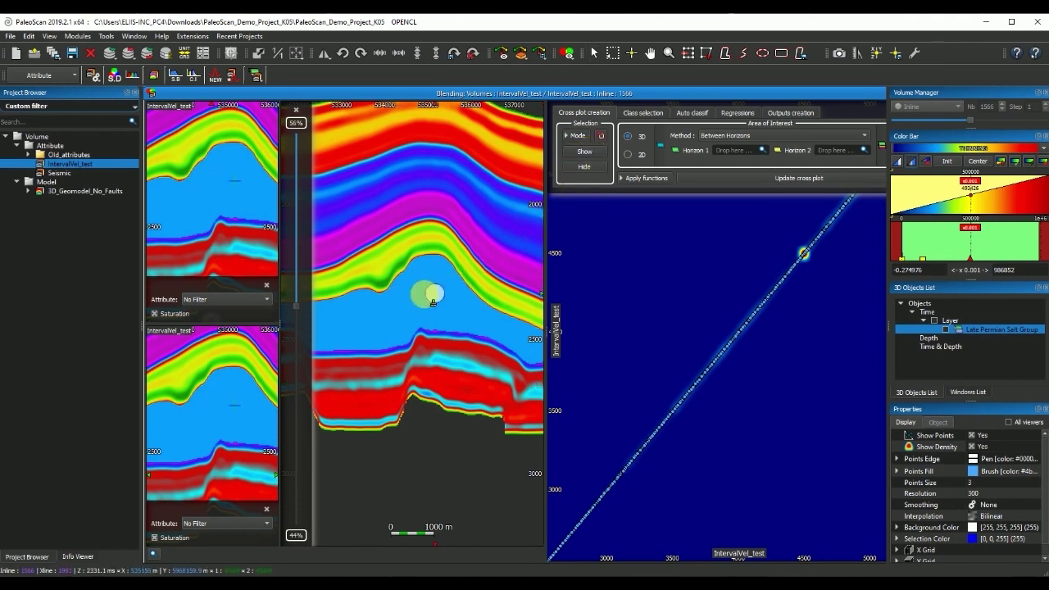
left_click(413, 294)
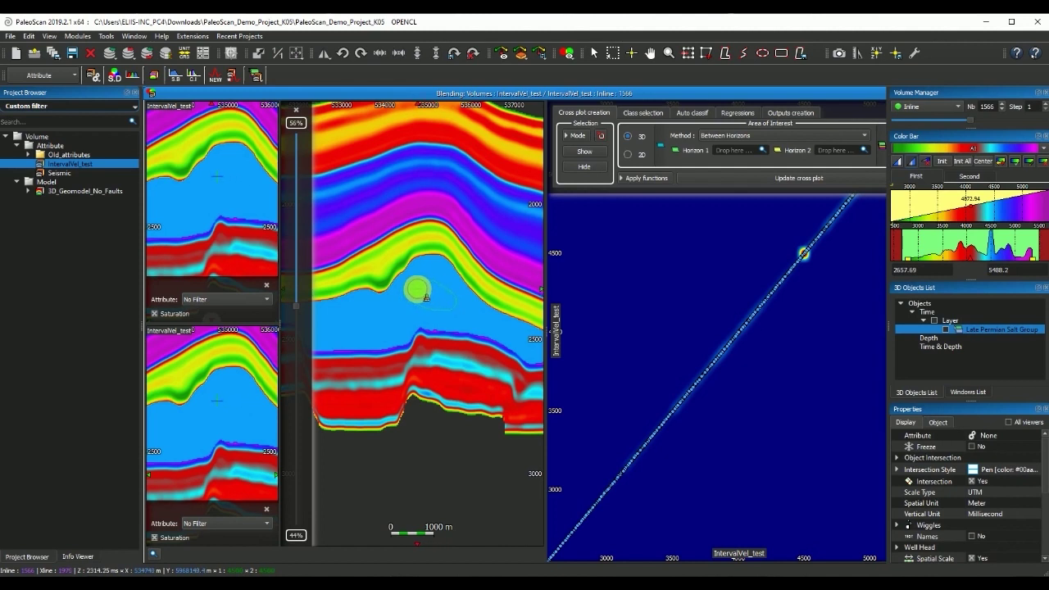
left_click_drag(416, 291, 426, 286)
left_click(584, 152)
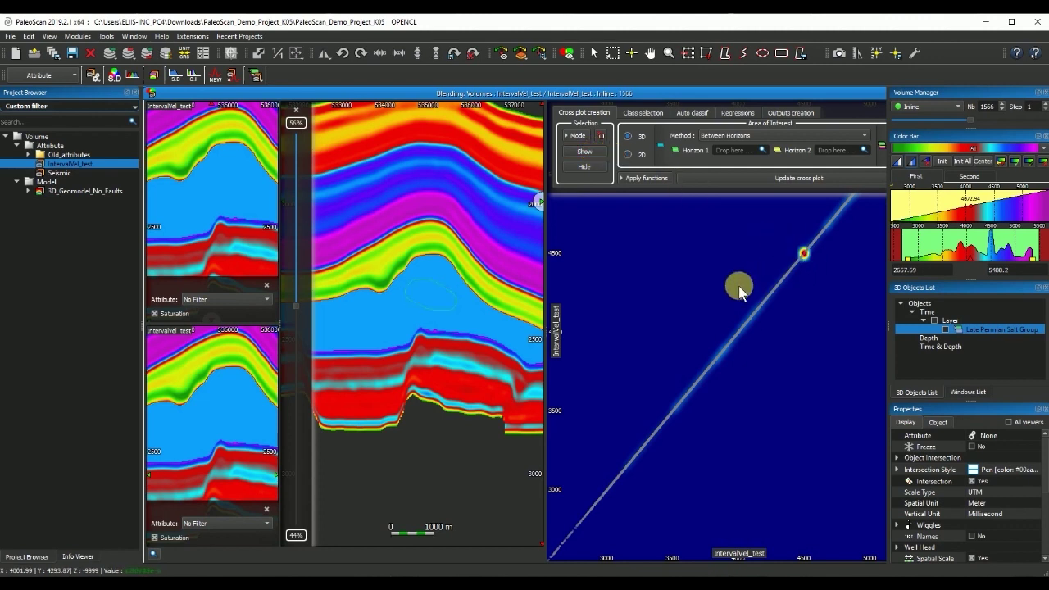
Zoom the cross plot onto the red density spot near 4450–4500, axes about 4200–4700.
left_click(786, 255)
scroll(675, 344, "up", 2)
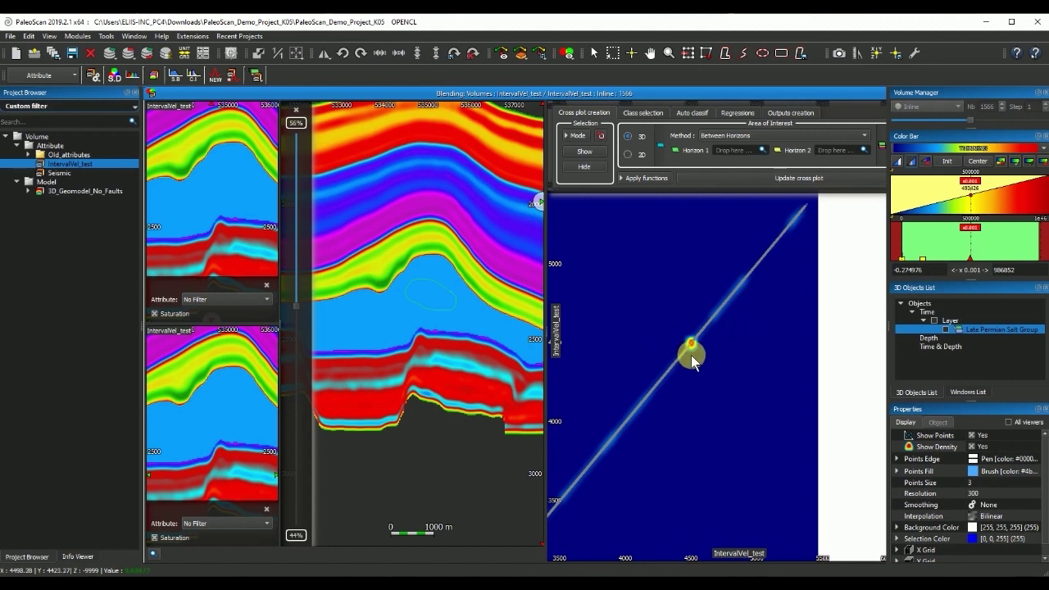
scroll(696, 346, "up", 1)
scroll(798, 327, "down", 1)
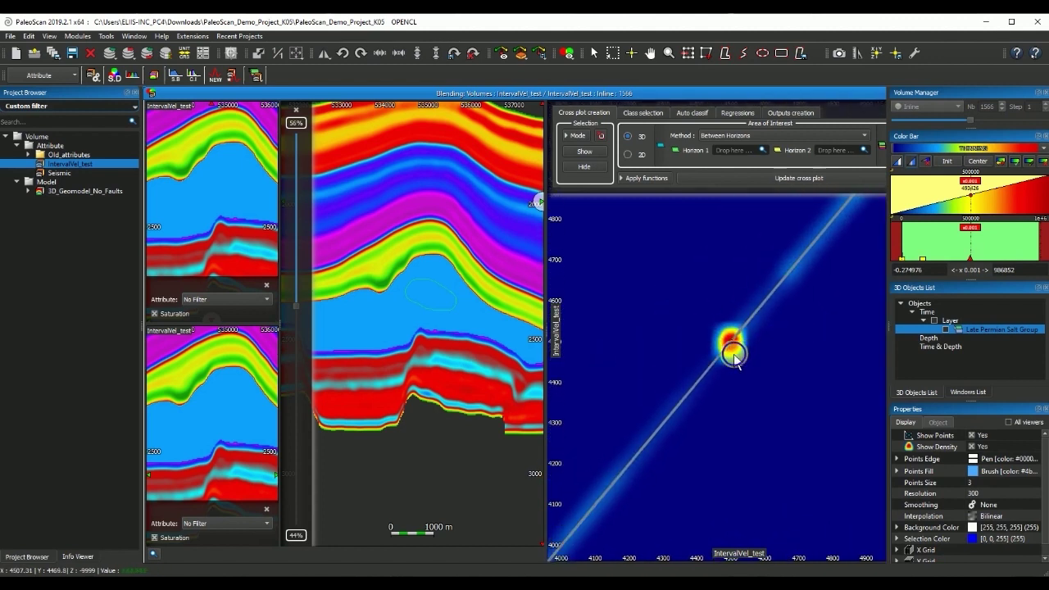
scroll(735, 356, "up", 2)
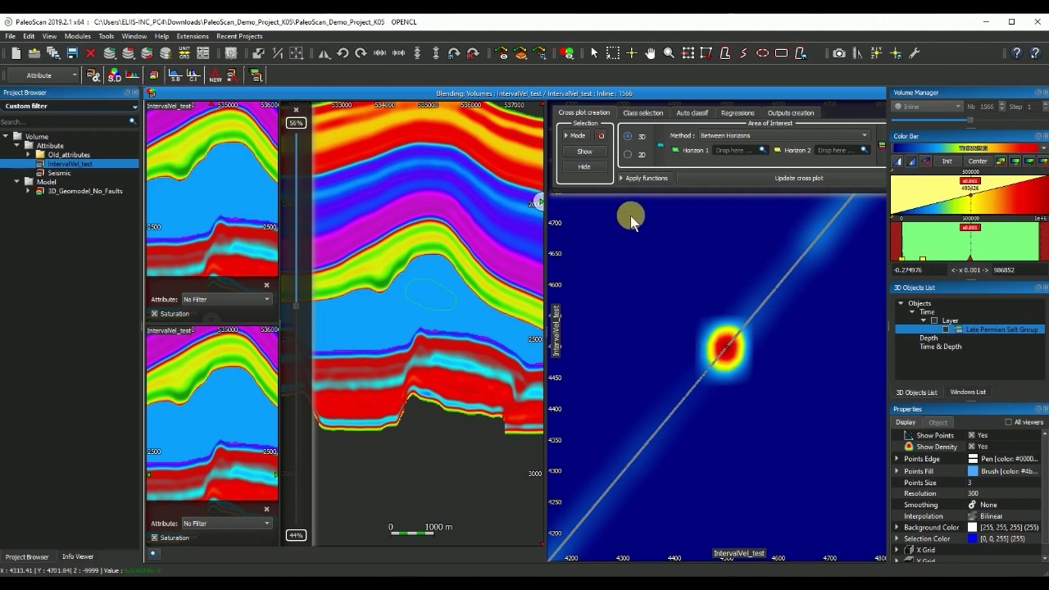
left_click(643, 115)
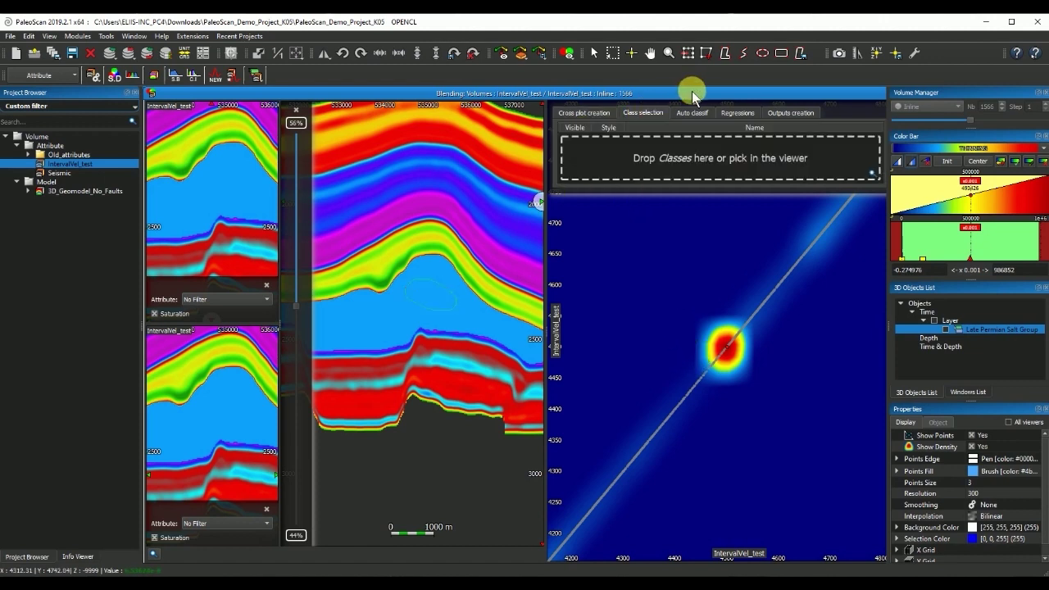
Draw an elliptical class named 'class' around the red density spot in the cross plot.
left_click_drag(888, 160, 938, 160)
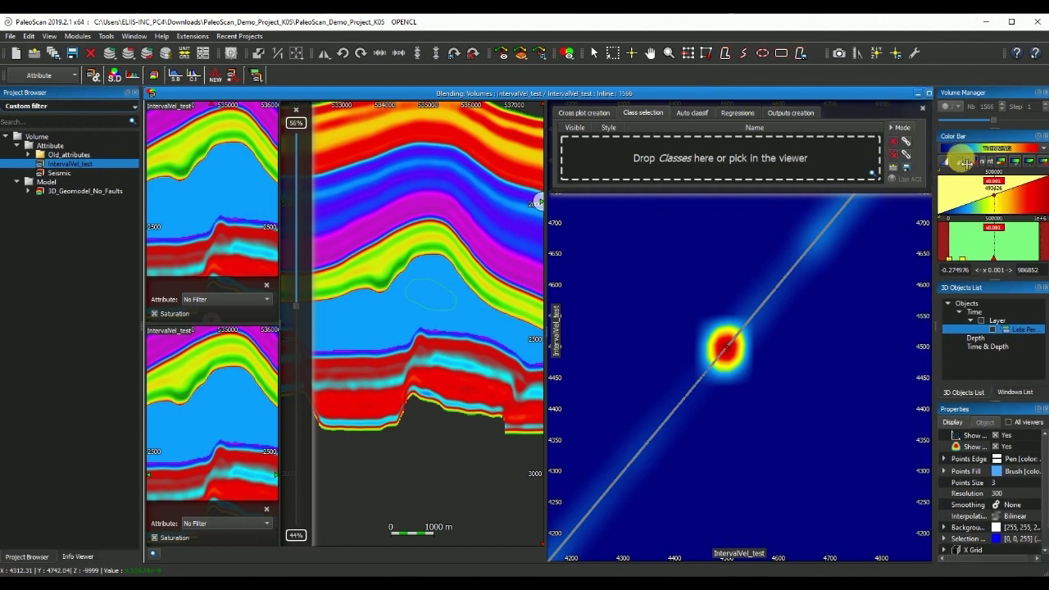
left_click(899, 129)
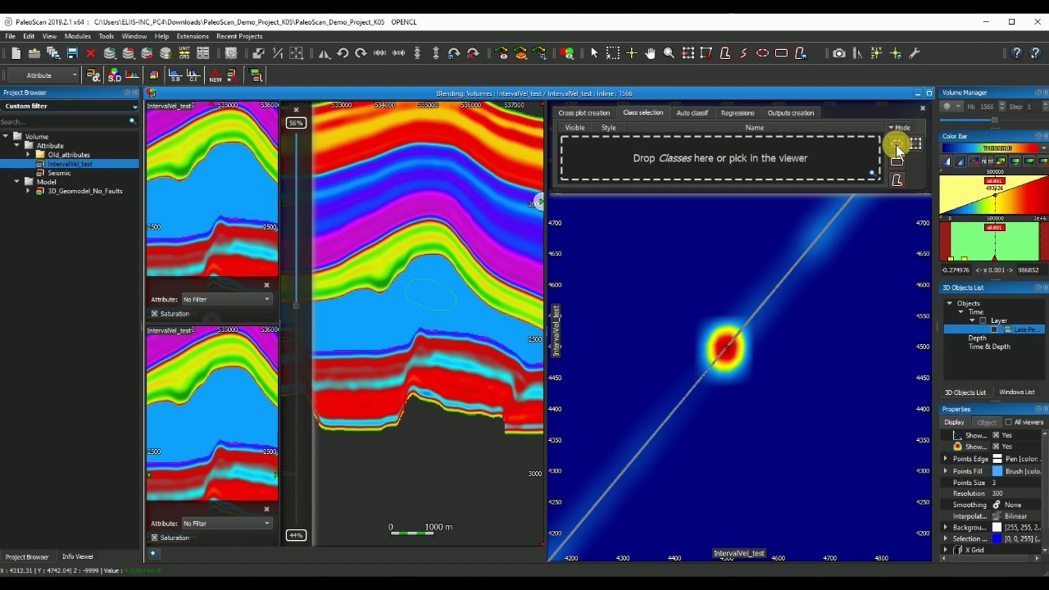
left_click(896, 150)
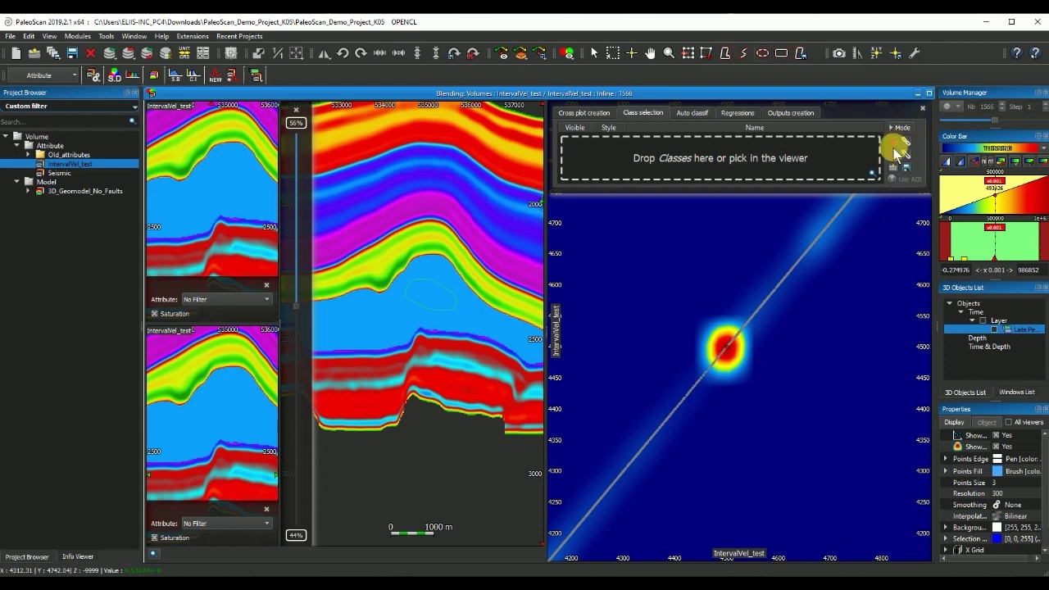
left_click_drag(724, 344, 745, 365)
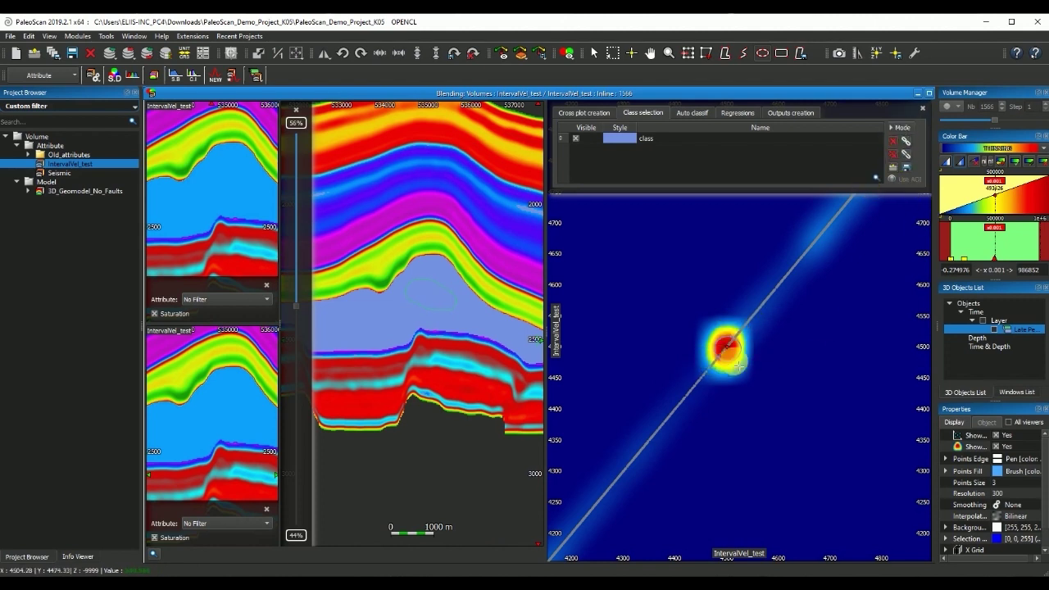
Switch to Object Editing and stretch the class ellipse upward, right and left around the spot.
left_click(892, 129)
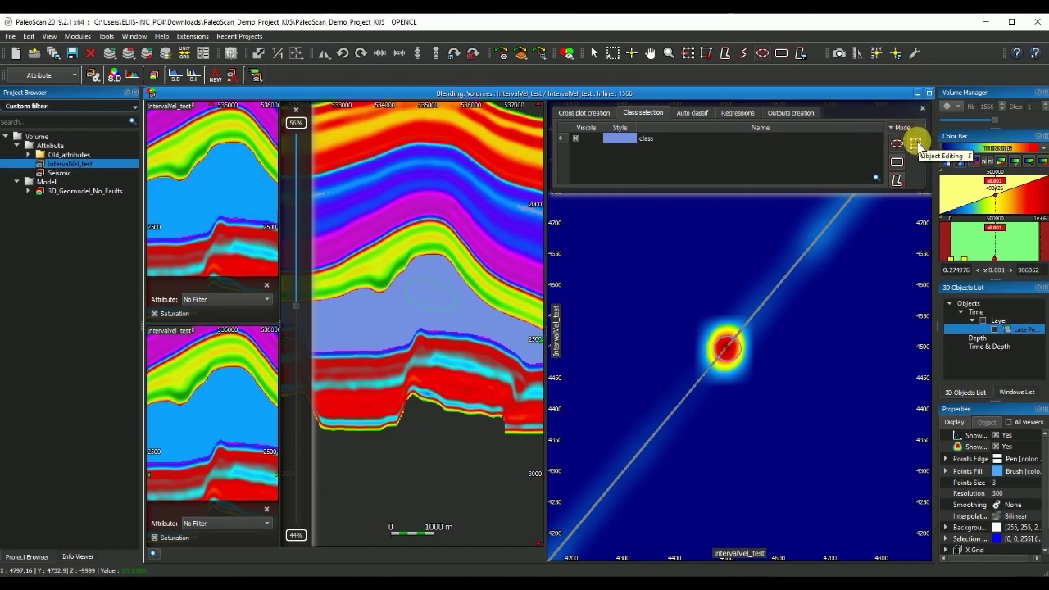
left_click(917, 142)
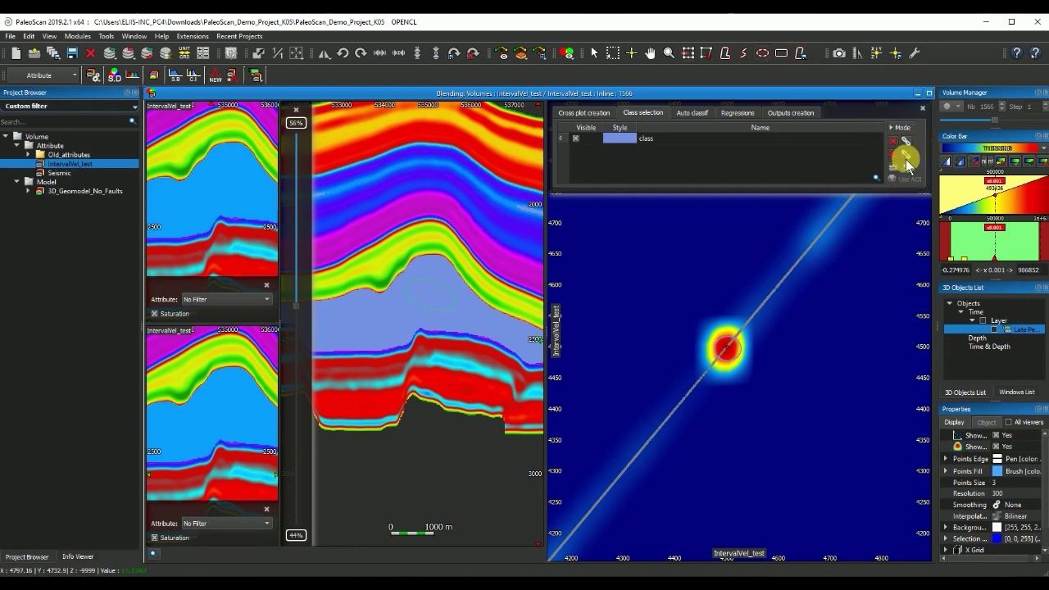
left_click(745, 348)
scroll(742, 349, "up", 3)
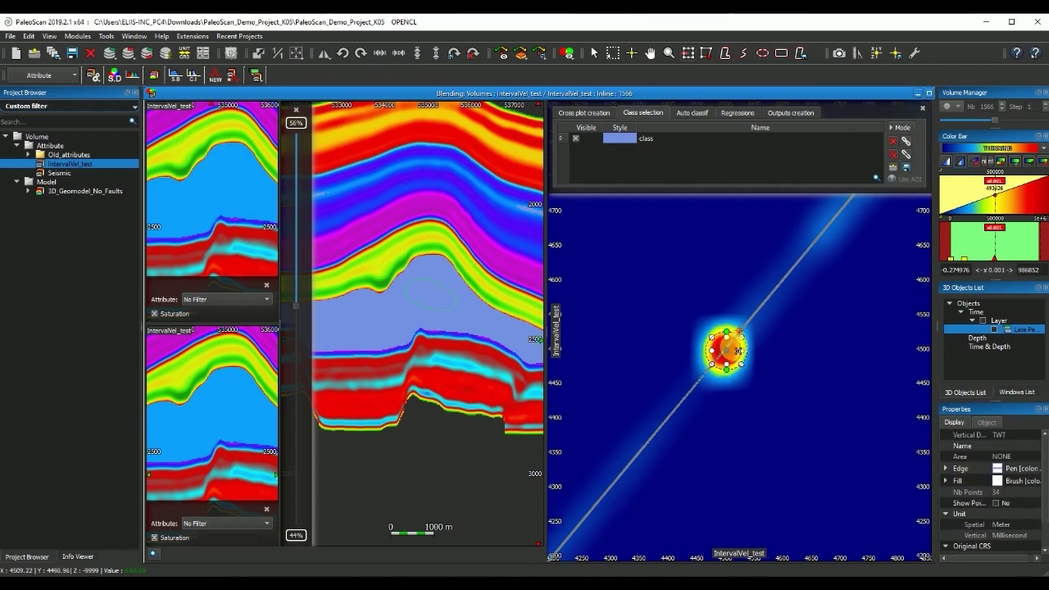
left_click_drag(722, 345, 683, 357)
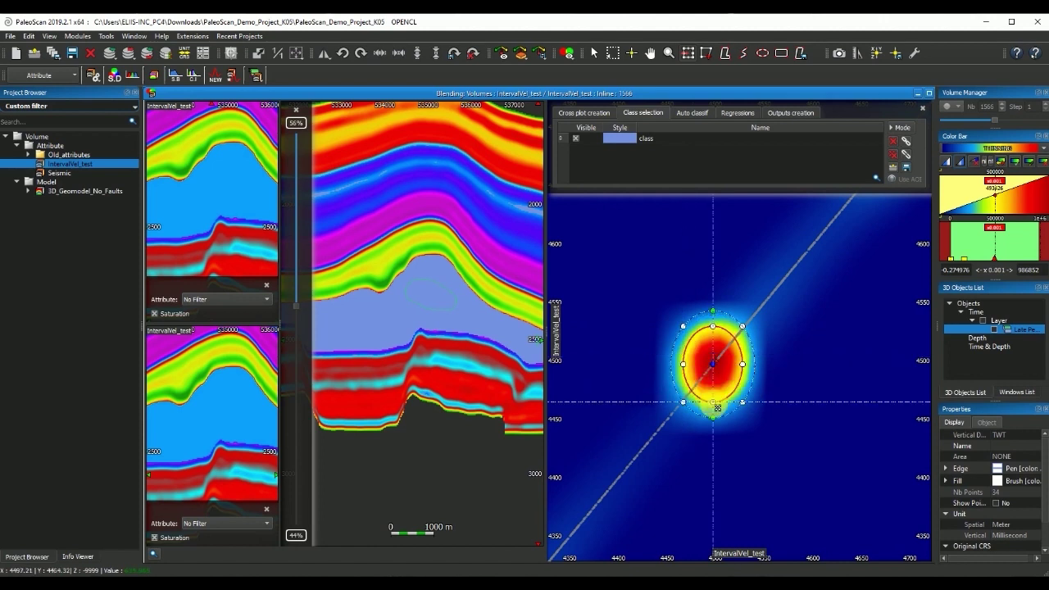
left_click_drag(742, 364, 751, 364)
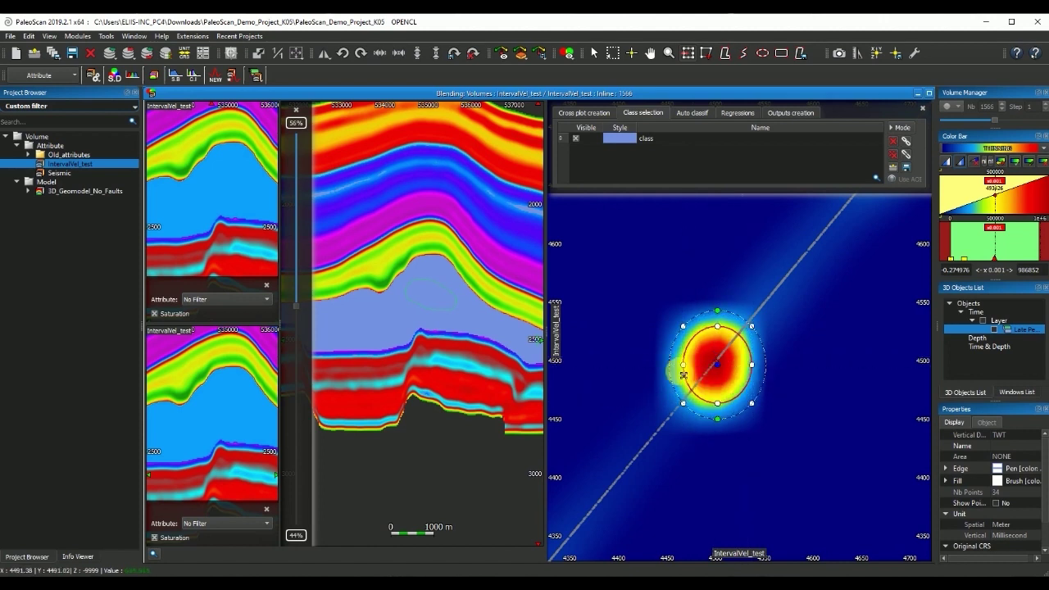
left_click_drag(683, 375, 680, 371)
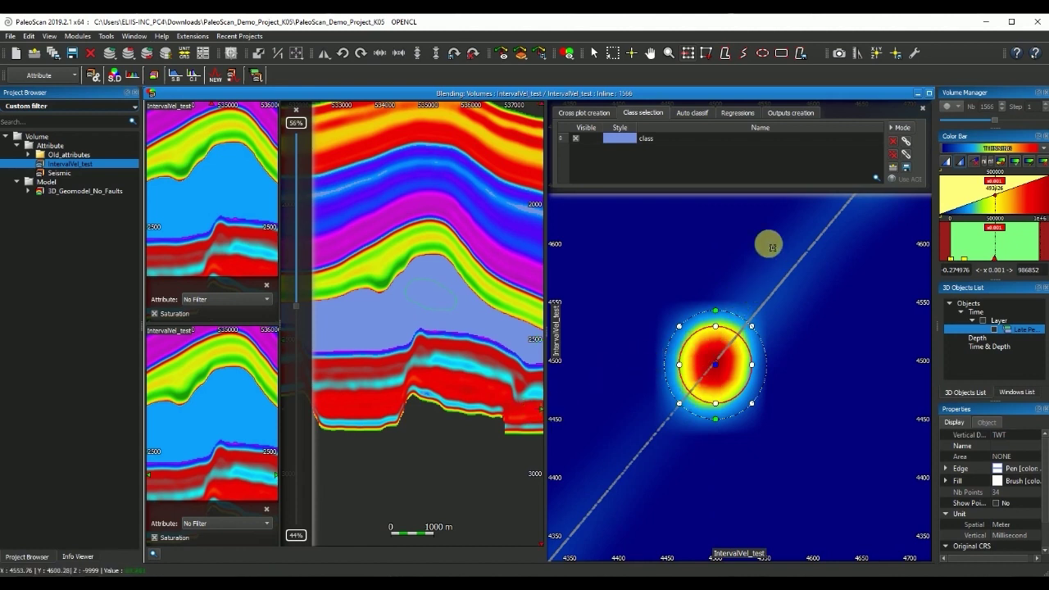
left_click(808, 114)
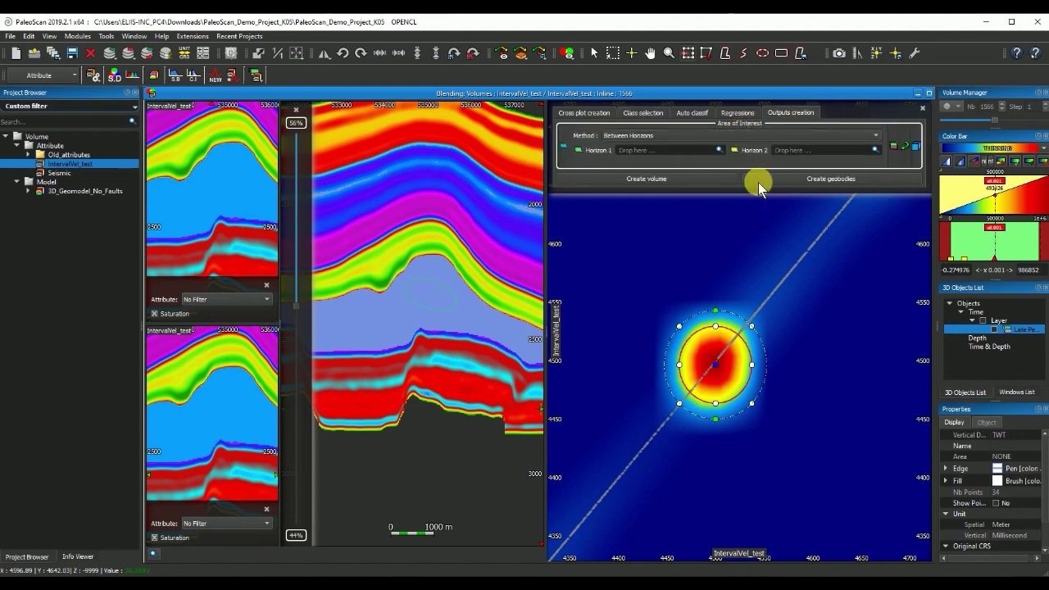
Create a geobody from the class with Save and Display kept on.
left_click(849, 182)
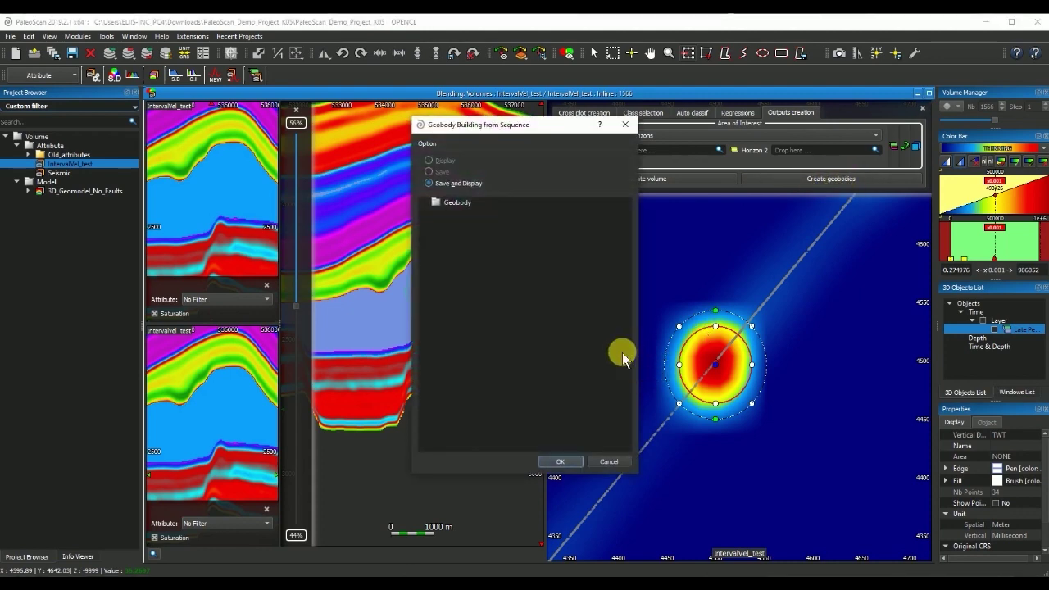
left_click(557, 462)
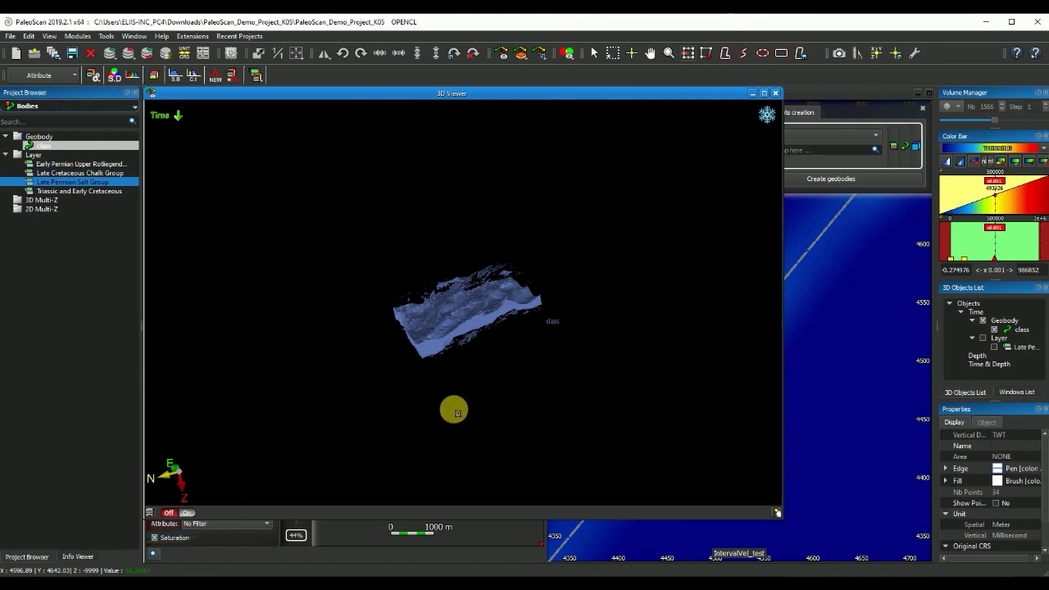
Zoom and orbit the 3D Viewer to inspect the blue class geobody from the side.
scroll(433, 332, "up", 5)
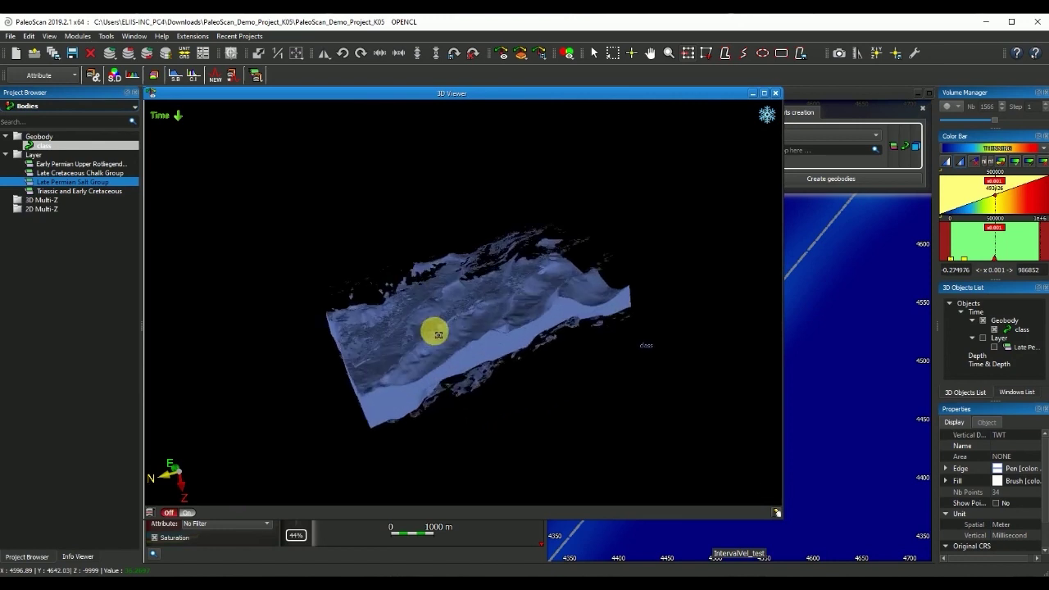
left_click_drag(433, 327, 452, 262)
left_click_drag(325, 277, 363, 257)
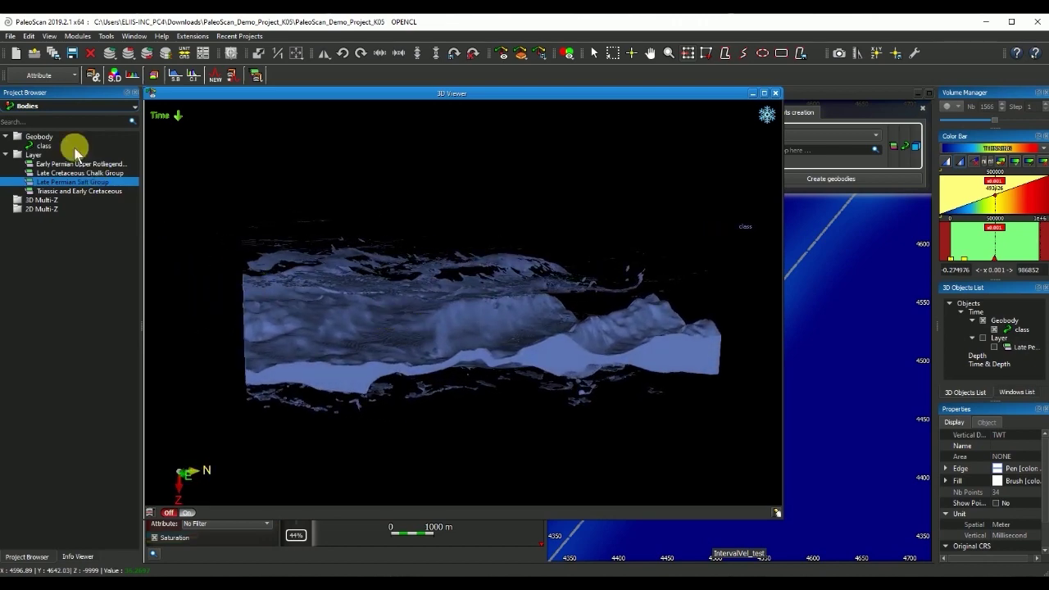
left_click(41, 75)
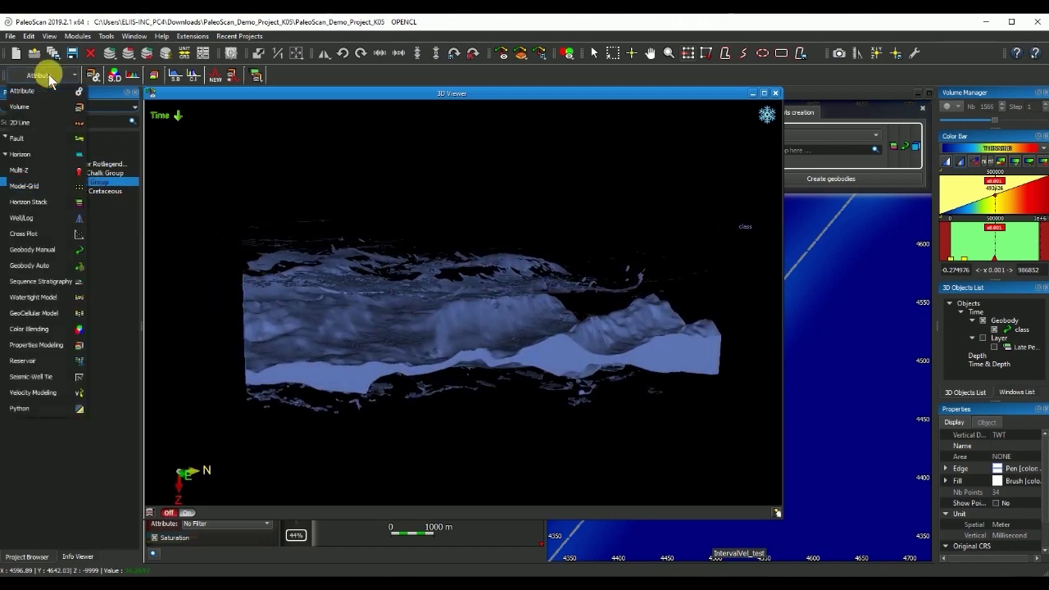
In Geobody Manual, select the class geobody and start Split Geobody/Layer on it.
left_click(65, 252)
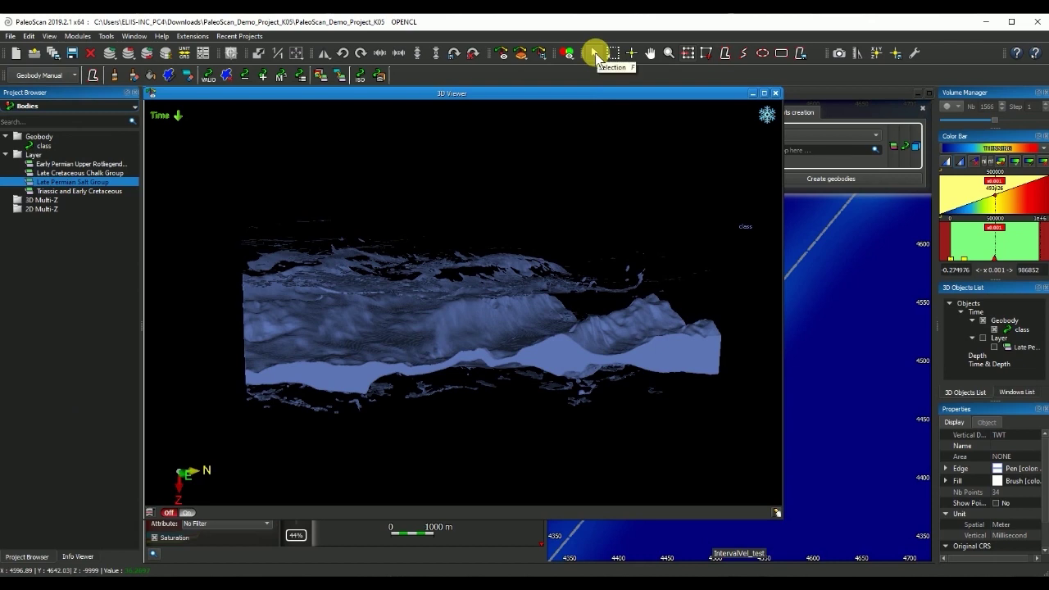
left_click(595, 52)
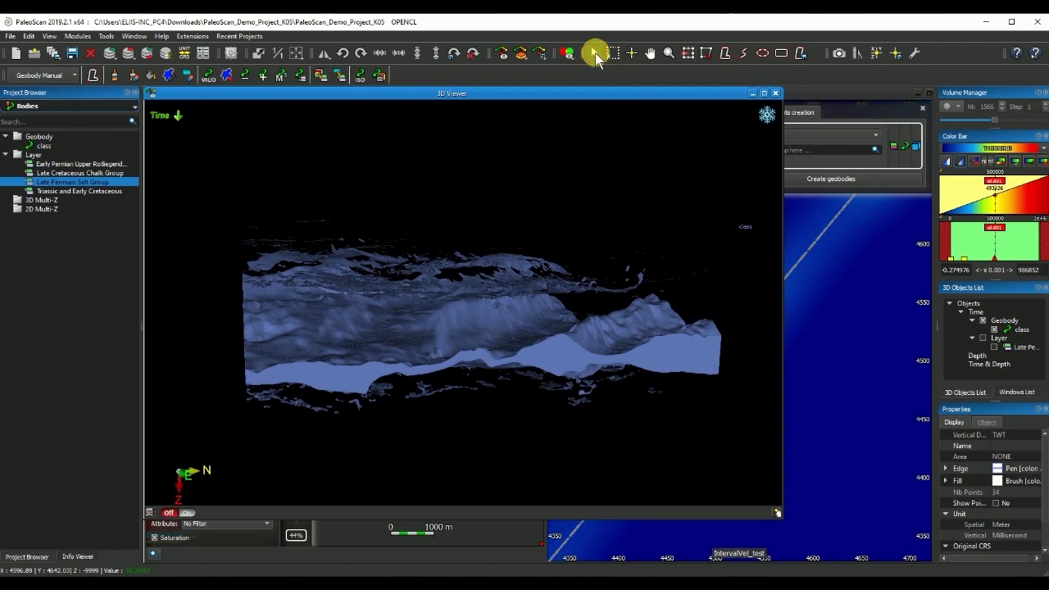
left_click(408, 332)
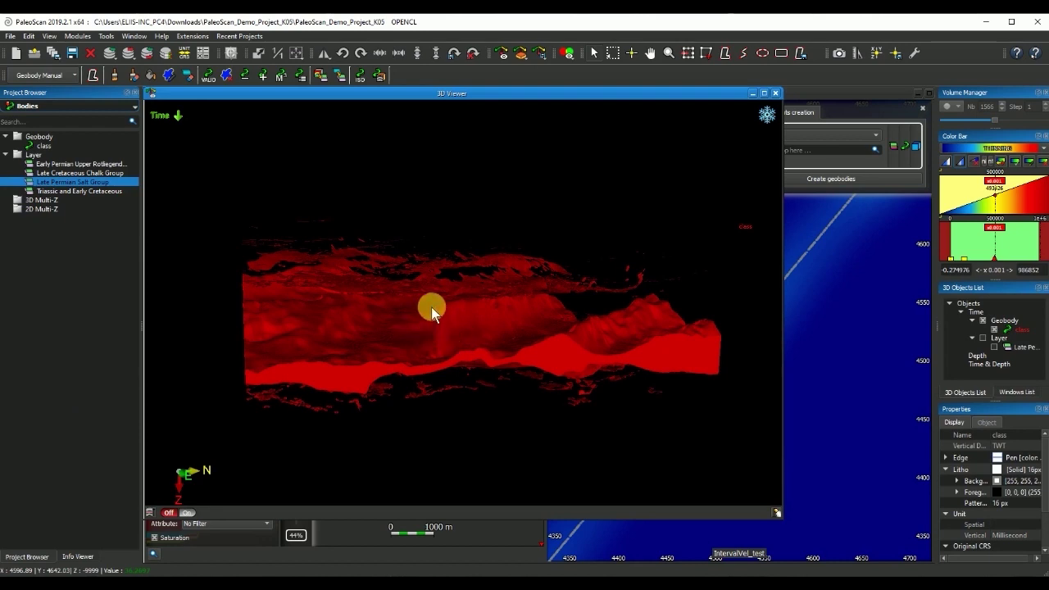
left_click(245, 76)
left_click(335, 316)
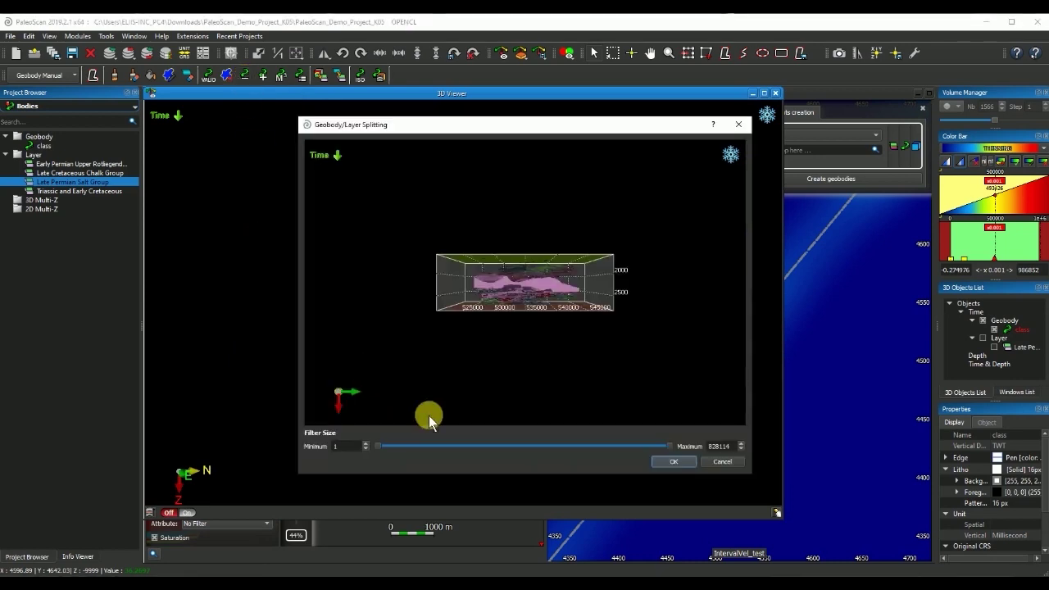
Set the split's minimum filter size to 242461, keeping only the salt body as class_1.
scroll(510, 307, "up", 5)
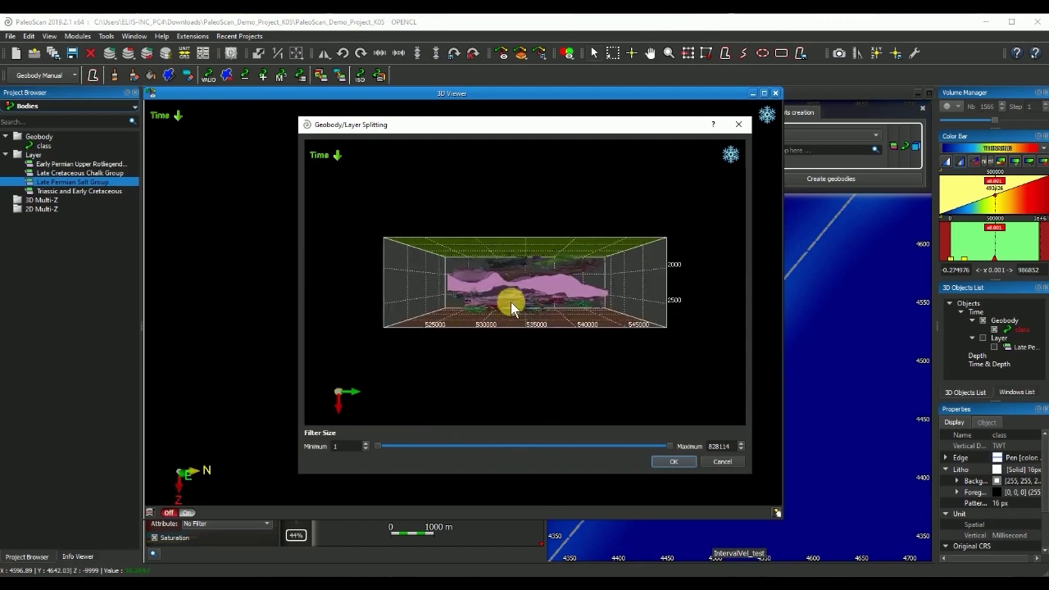
left_click_drag(755, 482, 857, 550)
scroll(533, 379, "up", 2)
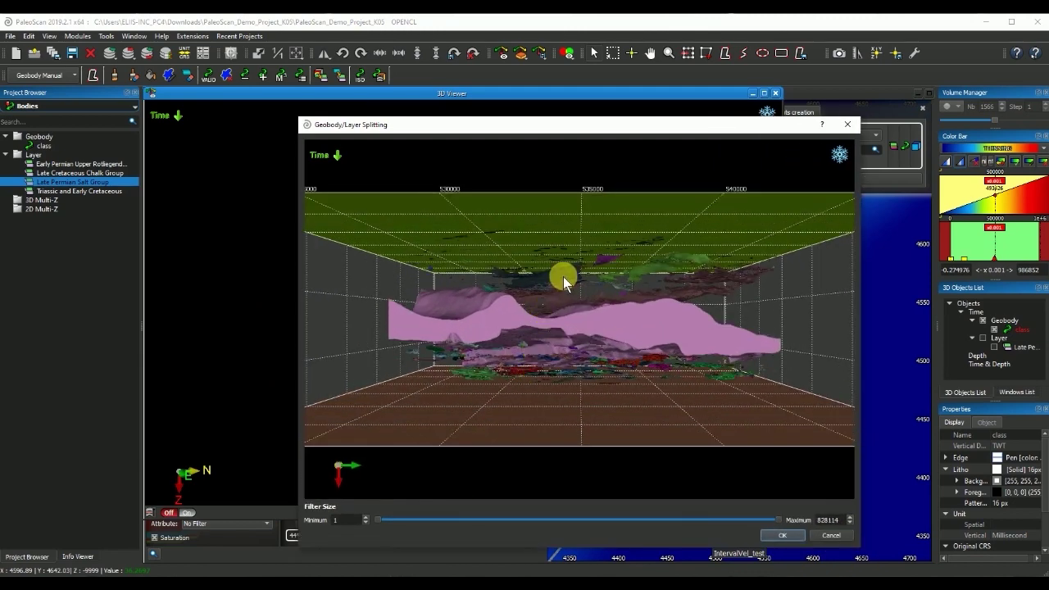
left_click_drag(563, 277, 673, 350)
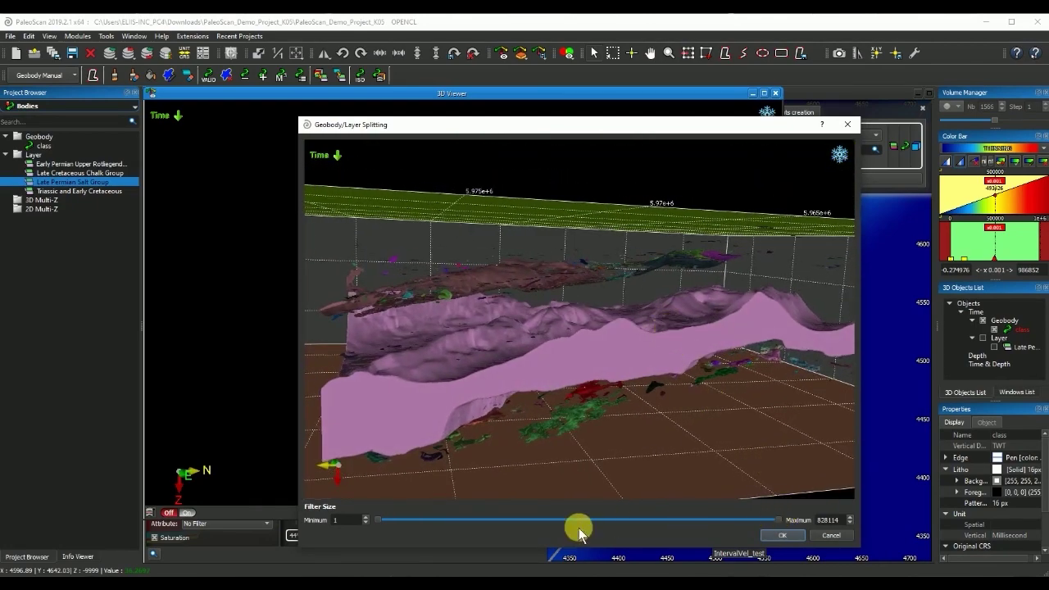
left_click_drag(376, 520, 492, 534)
left_click_drag(559, 426, 599, 360)
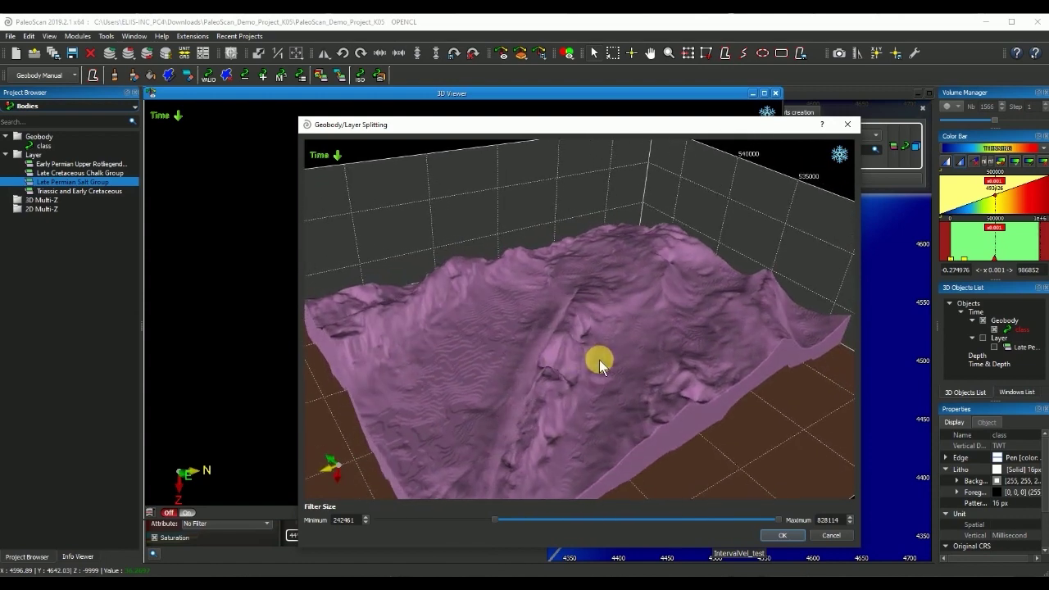
left_click(777, 536)
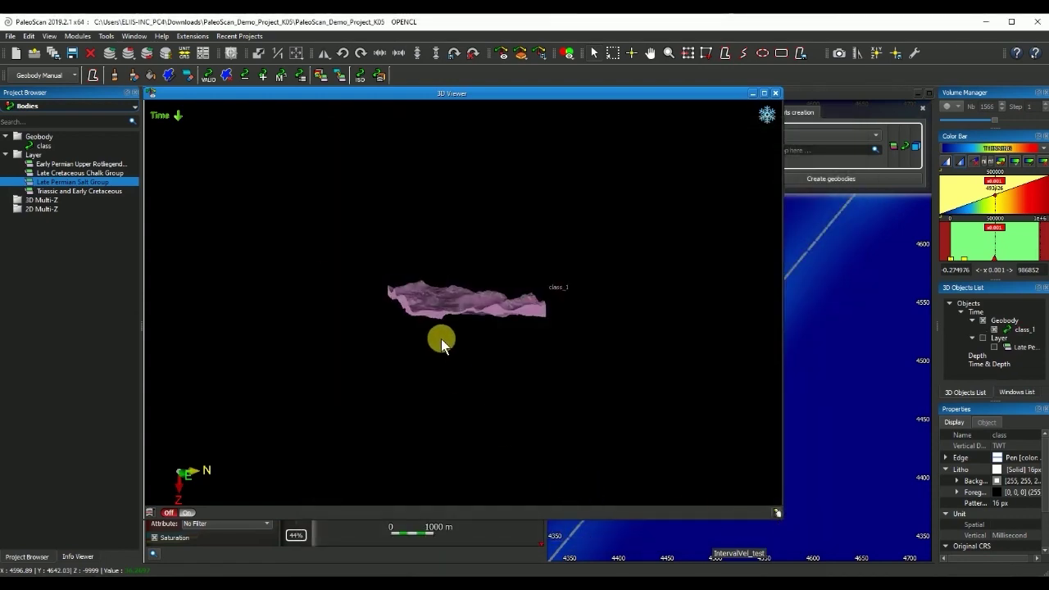
Save the class_1 body as a new geobody named Salt, then hide it from the 3D view.
scroll(441, 338, "up", 5)
left_click_drag(333, 300, 459, 364)
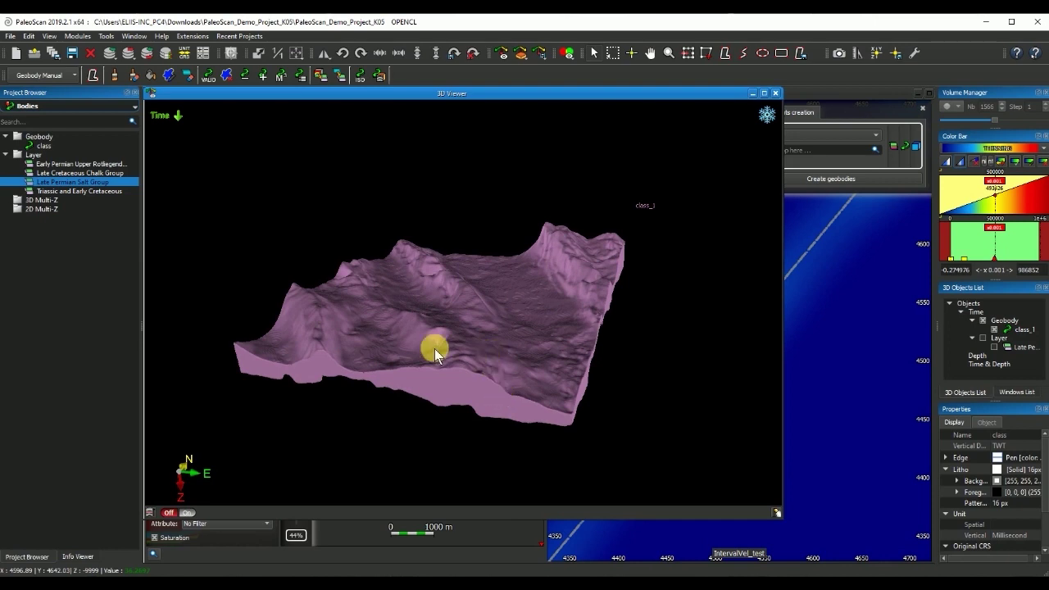
left_click(508, 348)
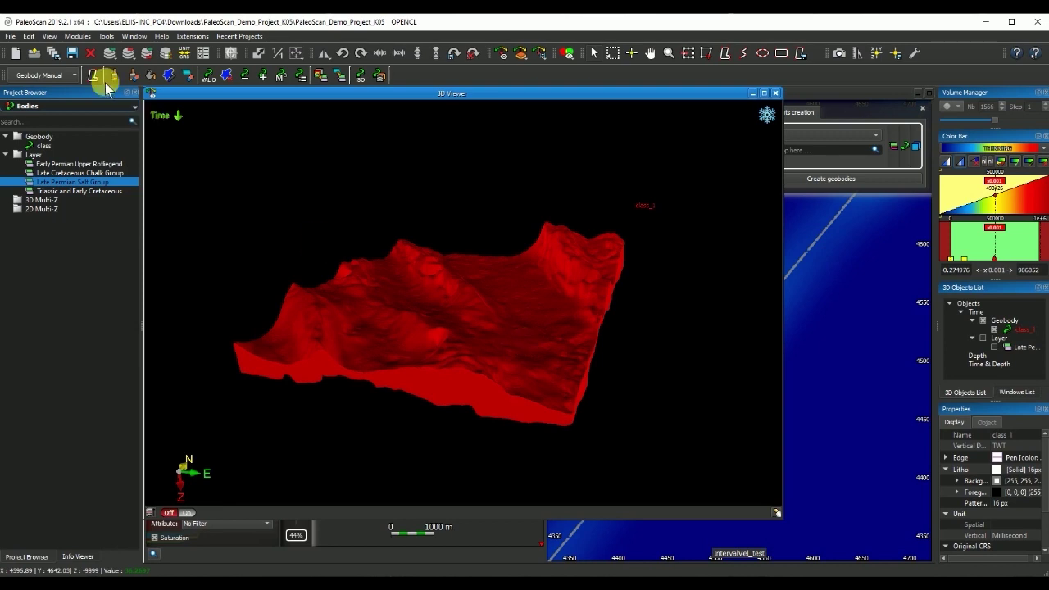
left_click(72, 54)
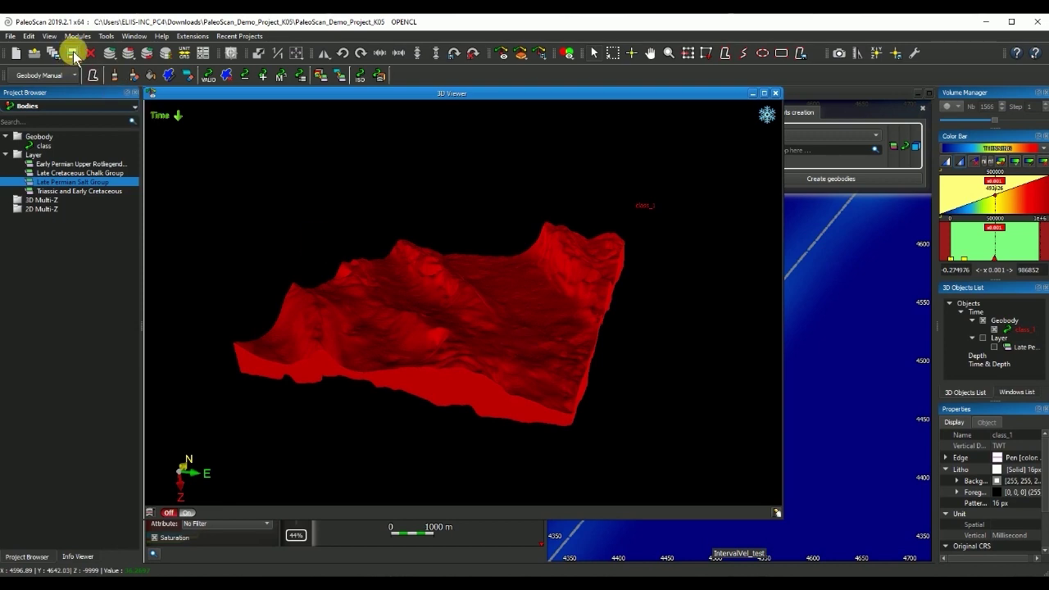
left_click(478, 442)
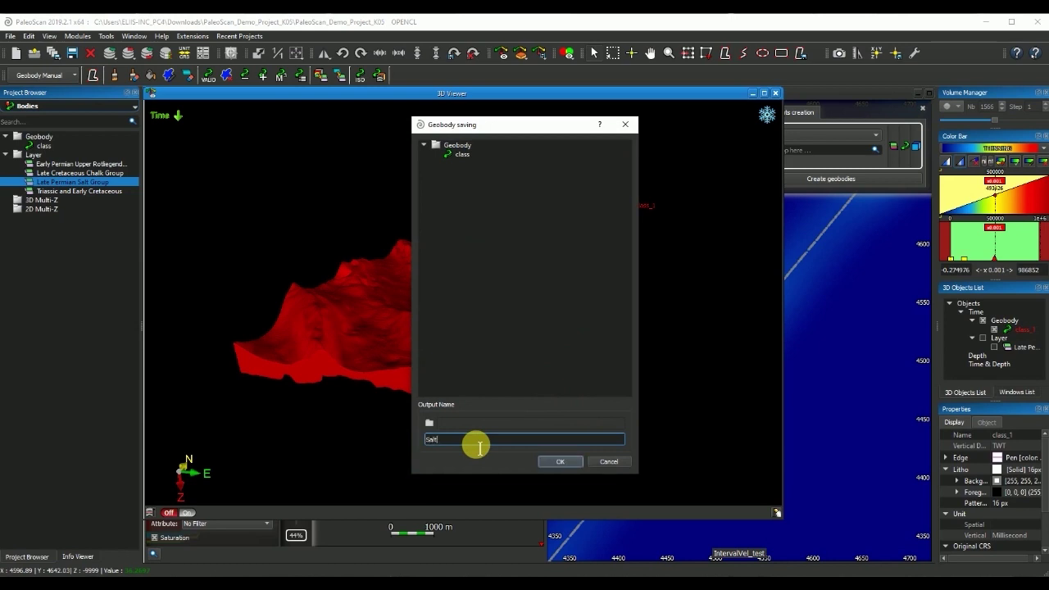
type("Salt")
key("Return")
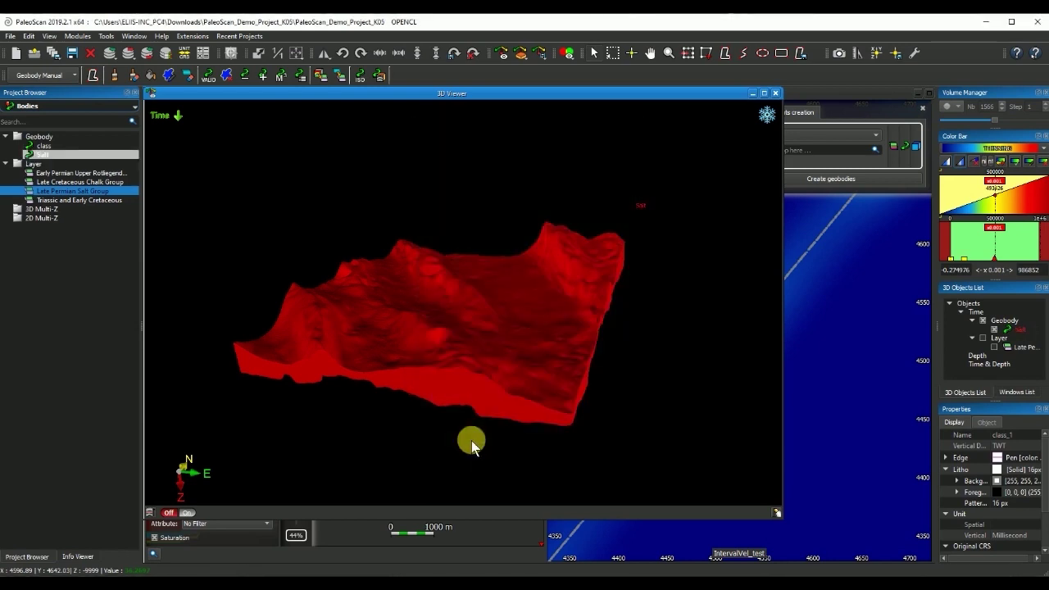
left_click(994, 330)
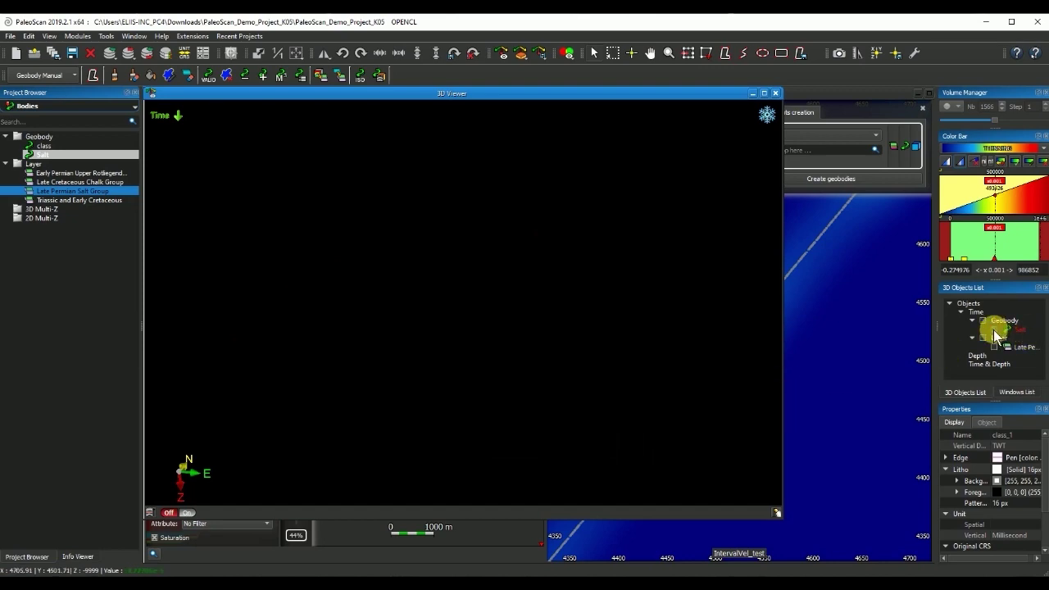
Close the 3D viewer, minimize the blending view, and open the Seismic volume as an inline section.
left_click(776, 94)
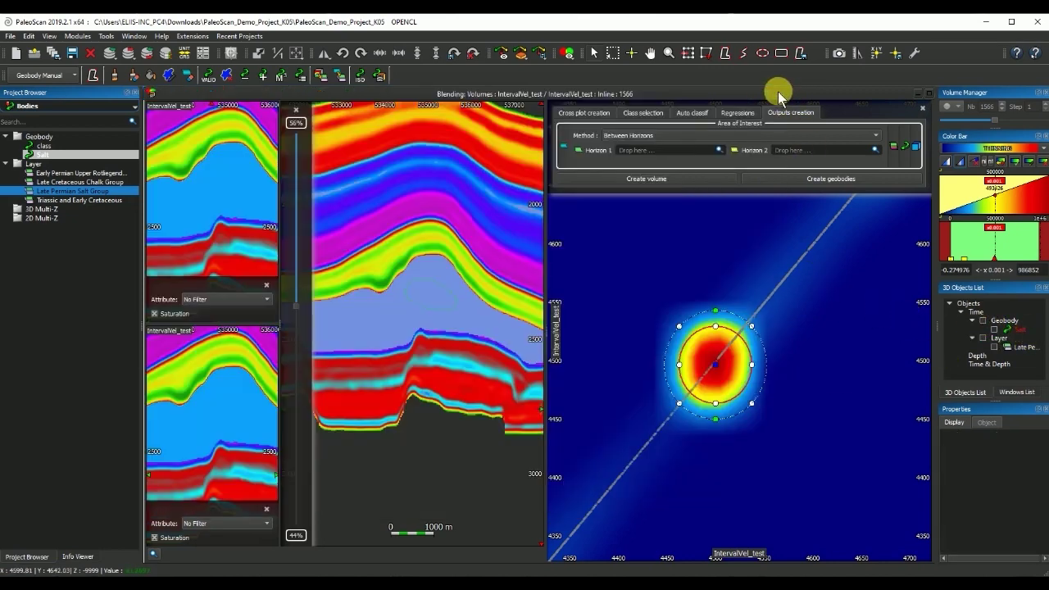
left_click(917, 92)
left_click(917, 93)
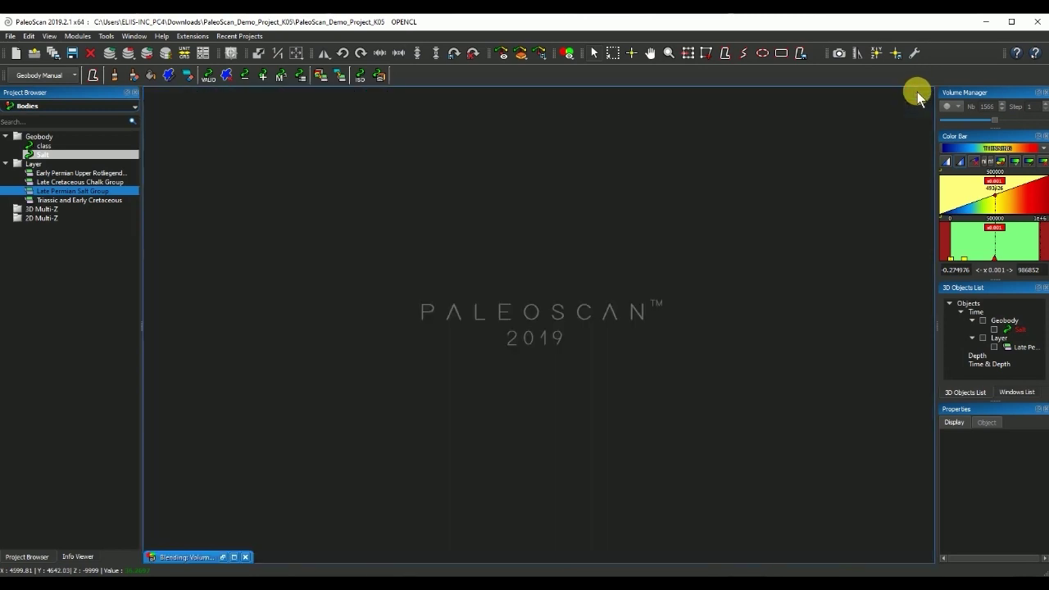
left_click(104, 106)
left_click(43, 119)
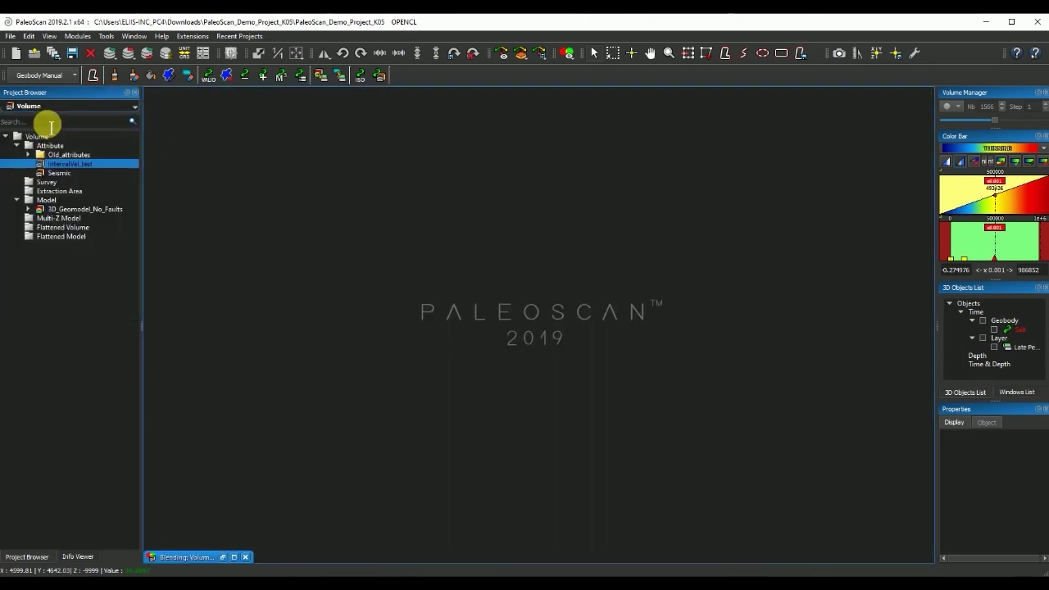
left_click(59, 174)
double_click(60, 175)
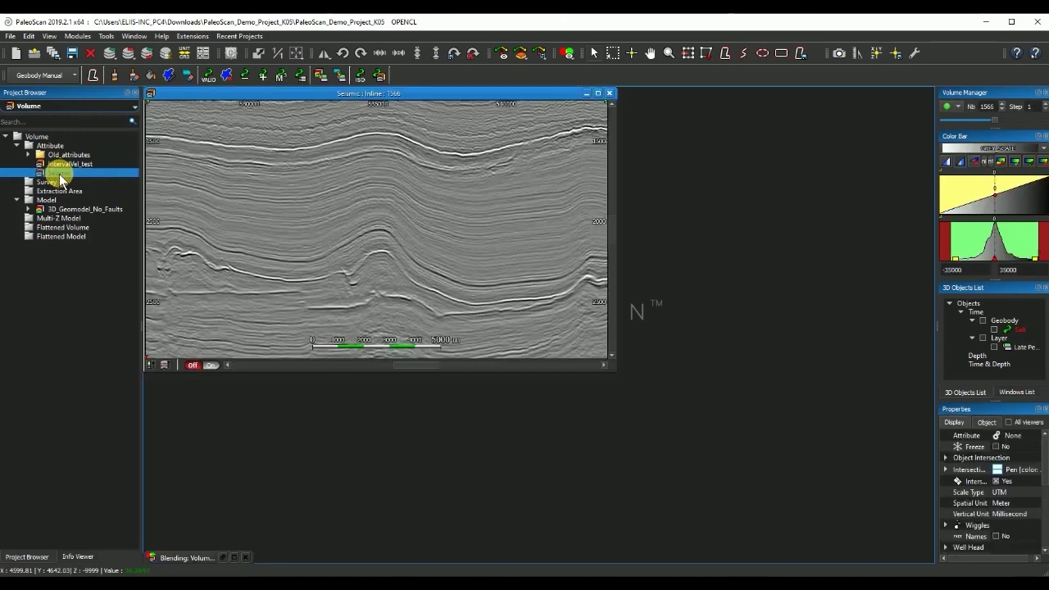
Overlay the Salt geobody on the seismic section and pick its Litho display property.
left_click(70, 105)
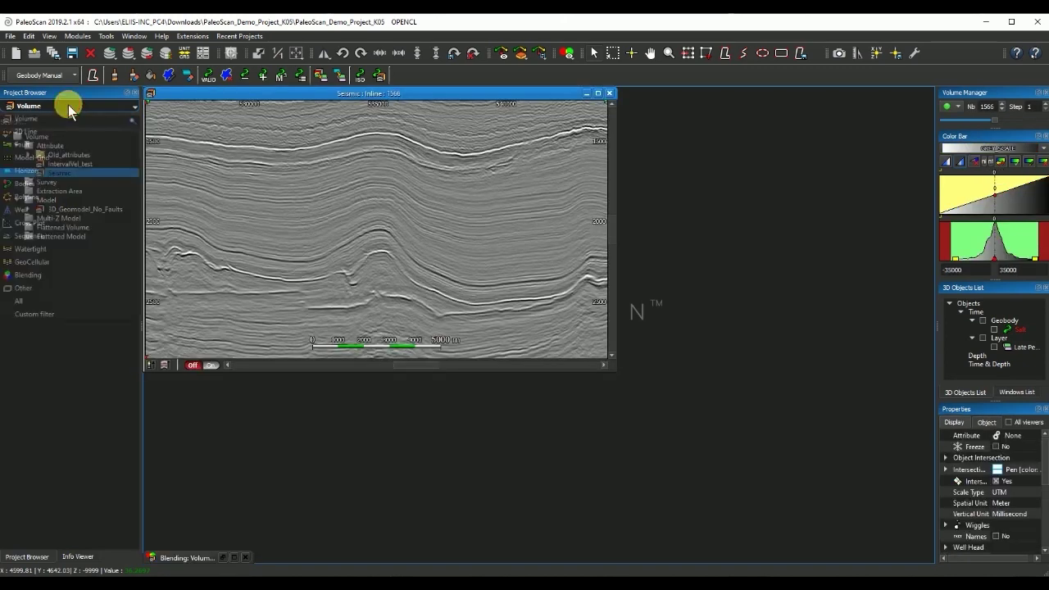
left_click(33, 185)
left_click_drag(40, 154, 574, 376)
left_click_drag(725, 97, 776, 459)
scroll(510, 392, "up", 5)
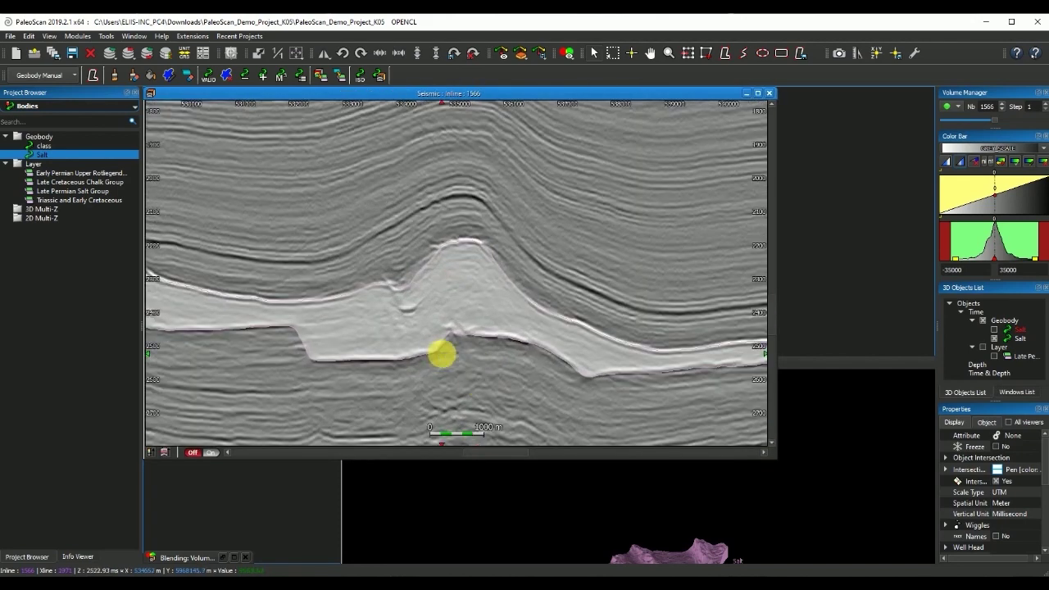
middle_click_drag(374, 319, 438, 320)
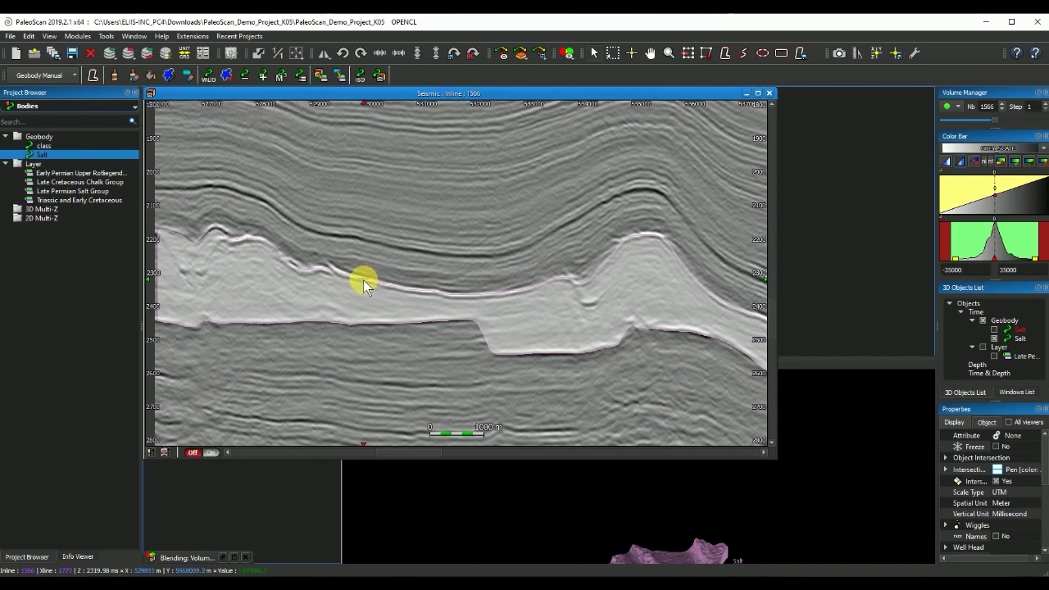
left_click(392, 289)
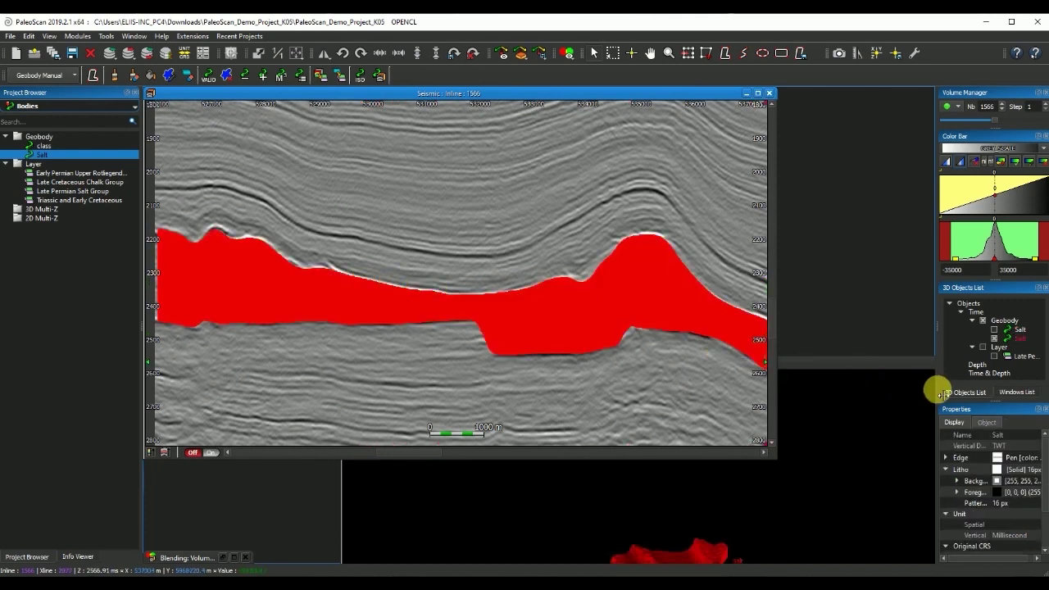
left_click_drag(937, 392, 837, 389)
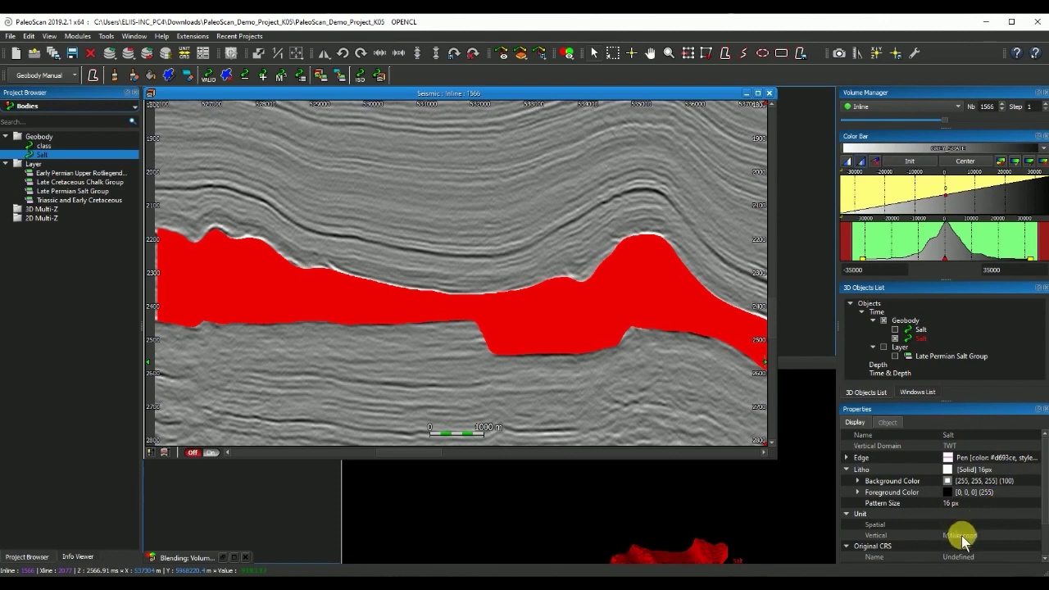
left_click(996, 468)
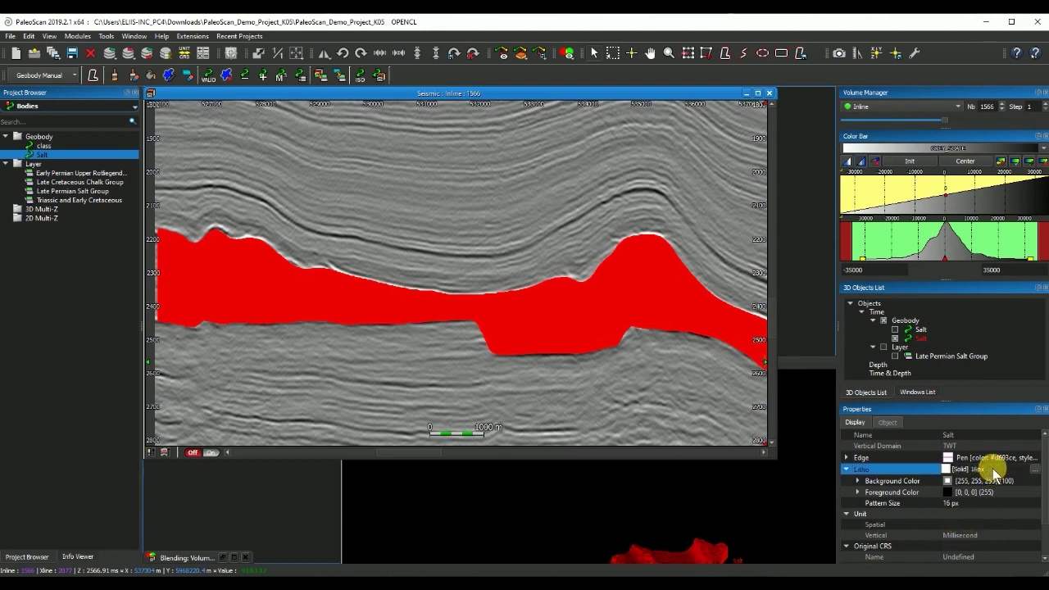
Fill the Salt geobody with an enlarged Salt lithology pattern on a pink #ff557f background.
left_click(1035, 469)
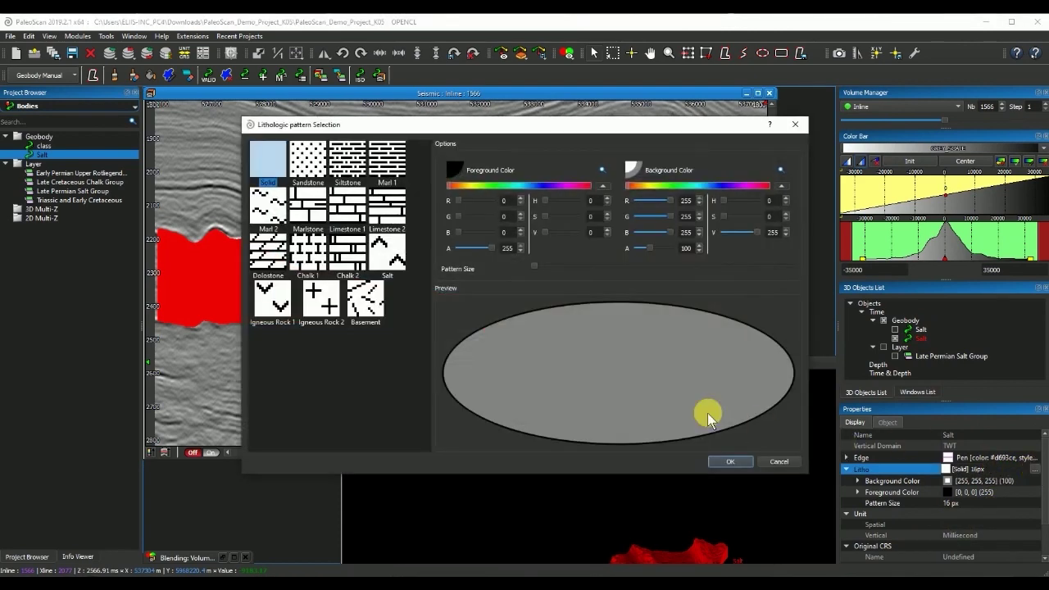
left_click(388, 258)
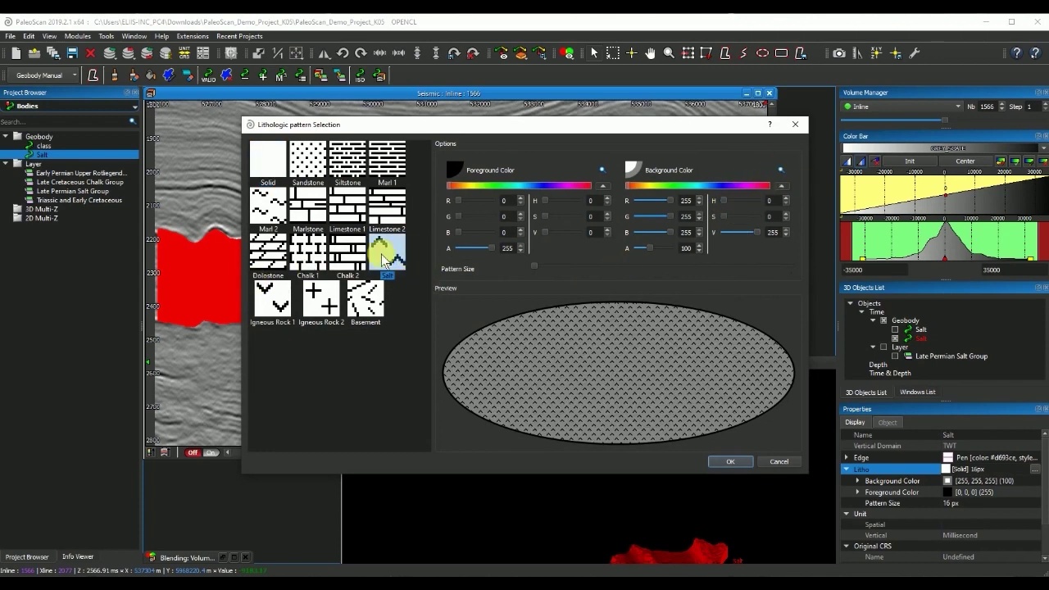
left_click_drag(537, 268, 577, 265)
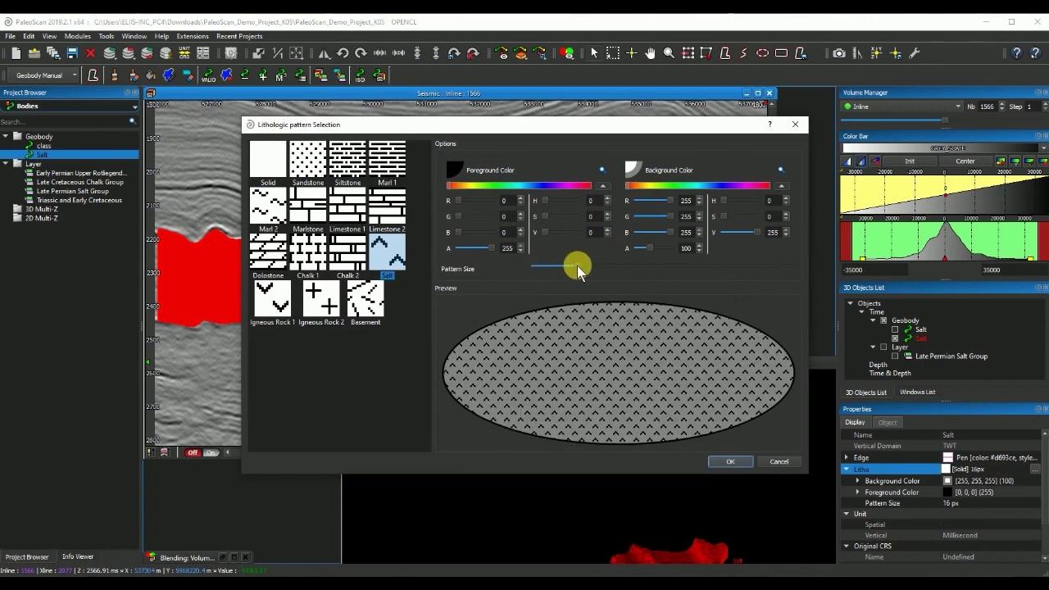
left_click(780, 169)
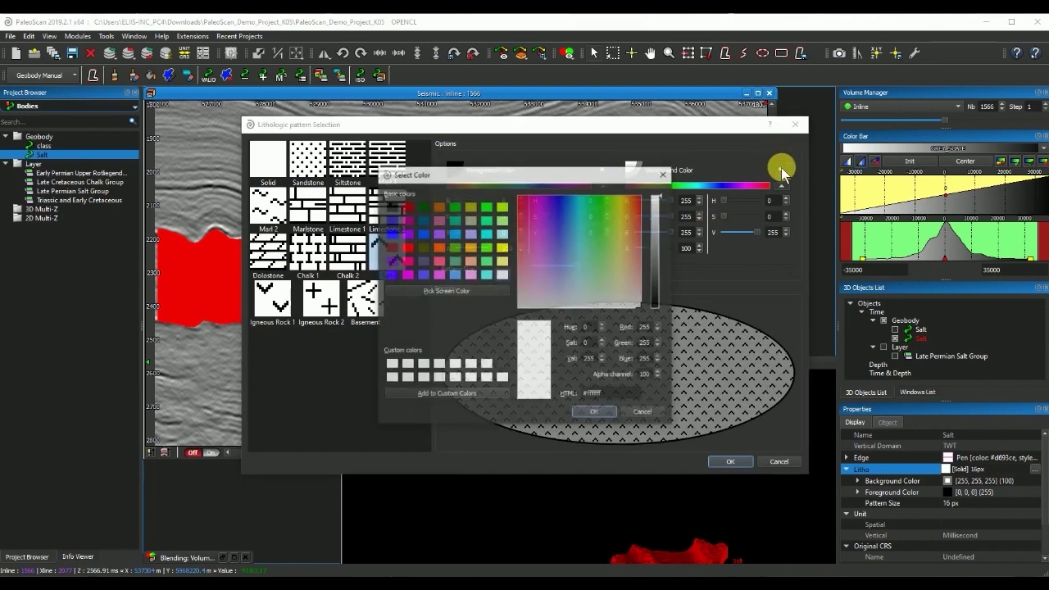
left_click(439, 261)
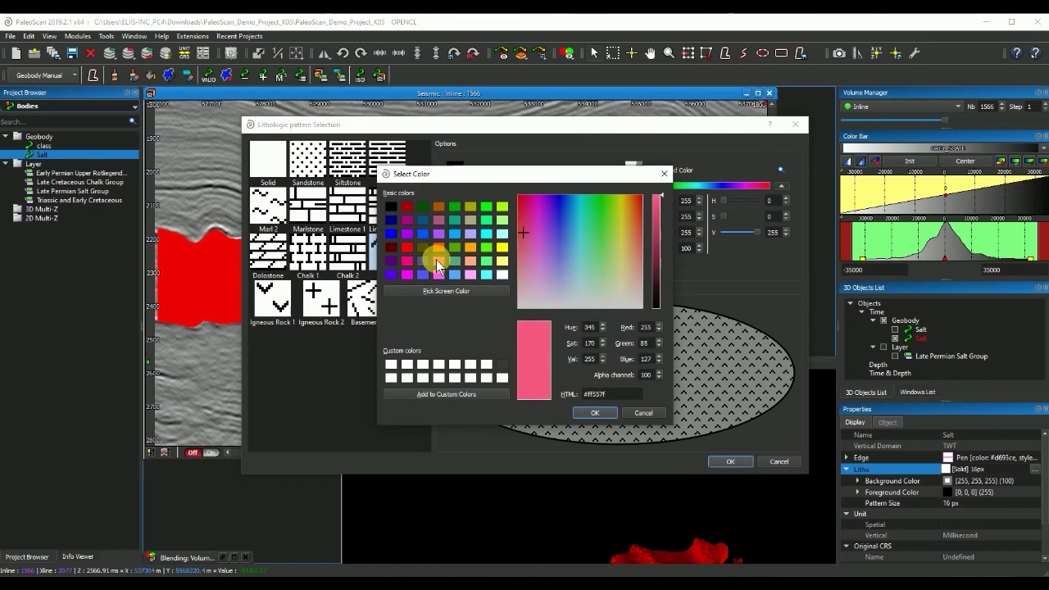
left_click(583, 413)
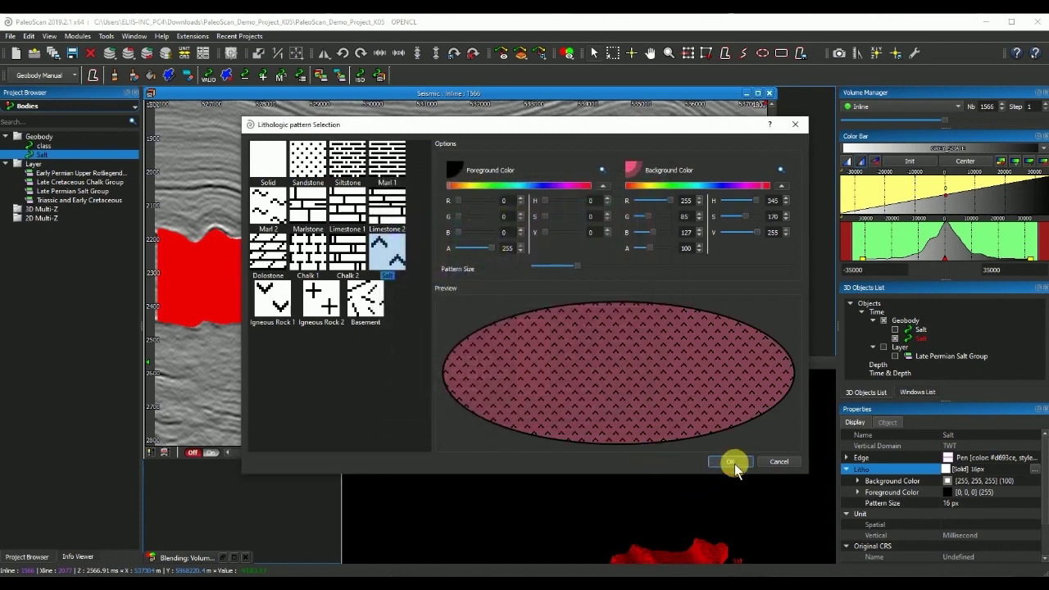
left_click(732, 462)
left_click(405, 363)
Centre the salt body, advance the section to inline 1577, and select the Salt geobody.
scroll(427, 369, "down", 2)
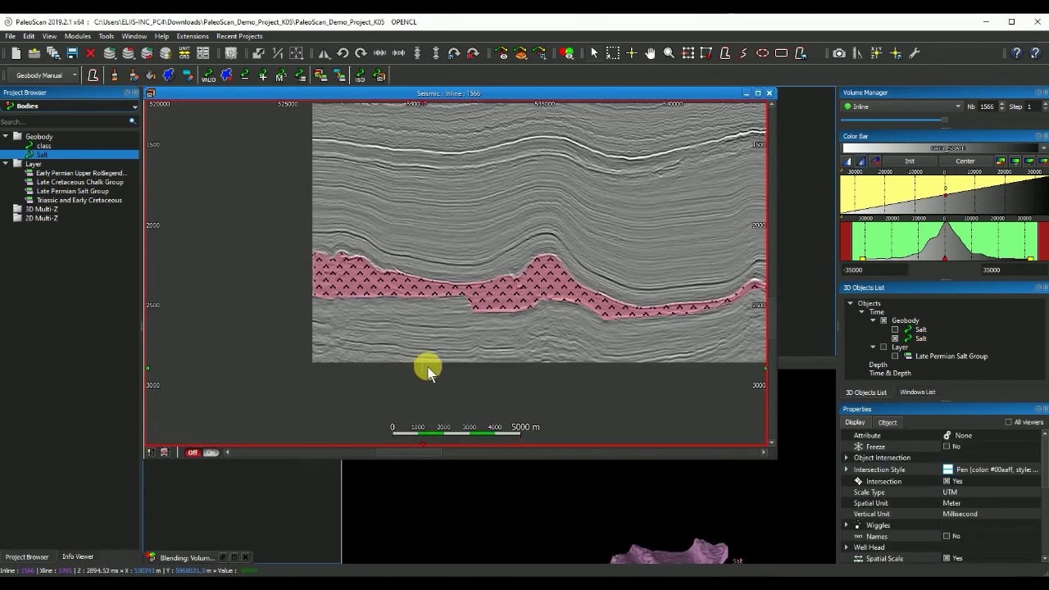
middle_click_drag(427, 369, 358, 390)
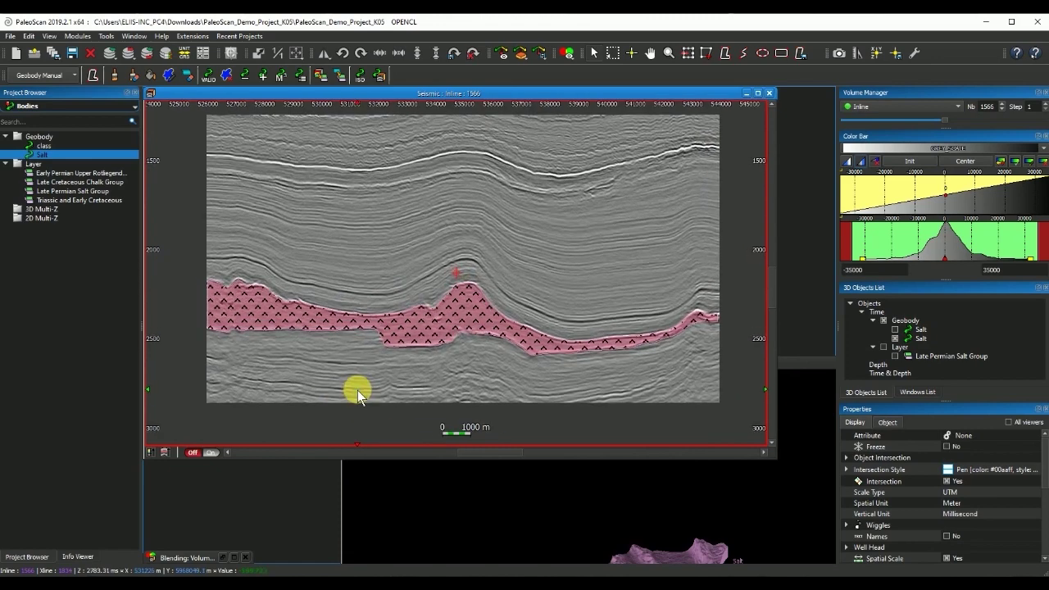
scroll(357, 390, "up", 2)
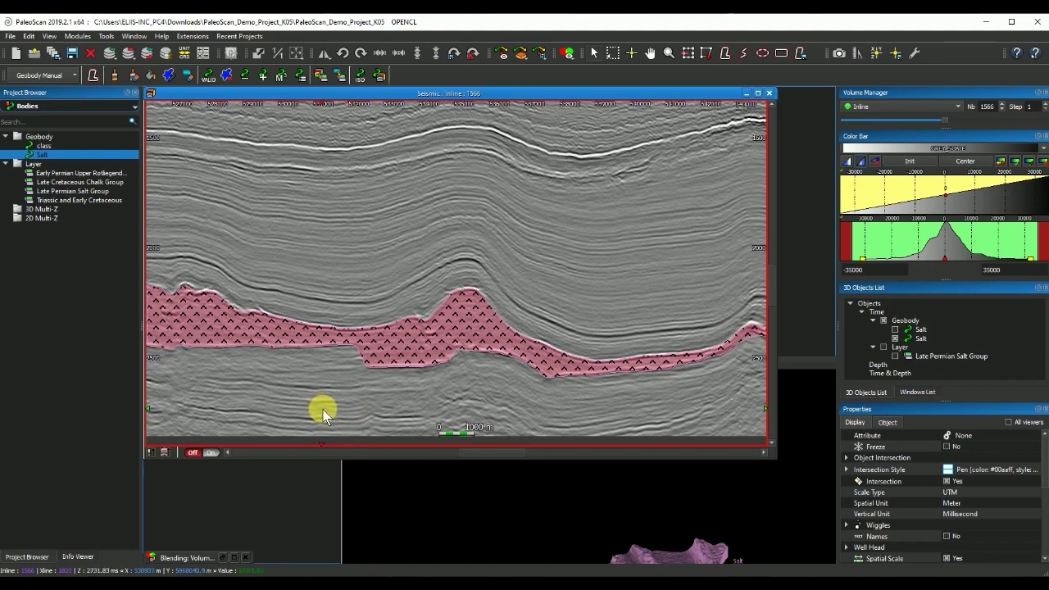
key("Up")
key("Up")
key("Up")
key("Up")
key("Up")
key("Up")
key("Up")
key("Up")
key("Up")
key("Up")
key("Up")
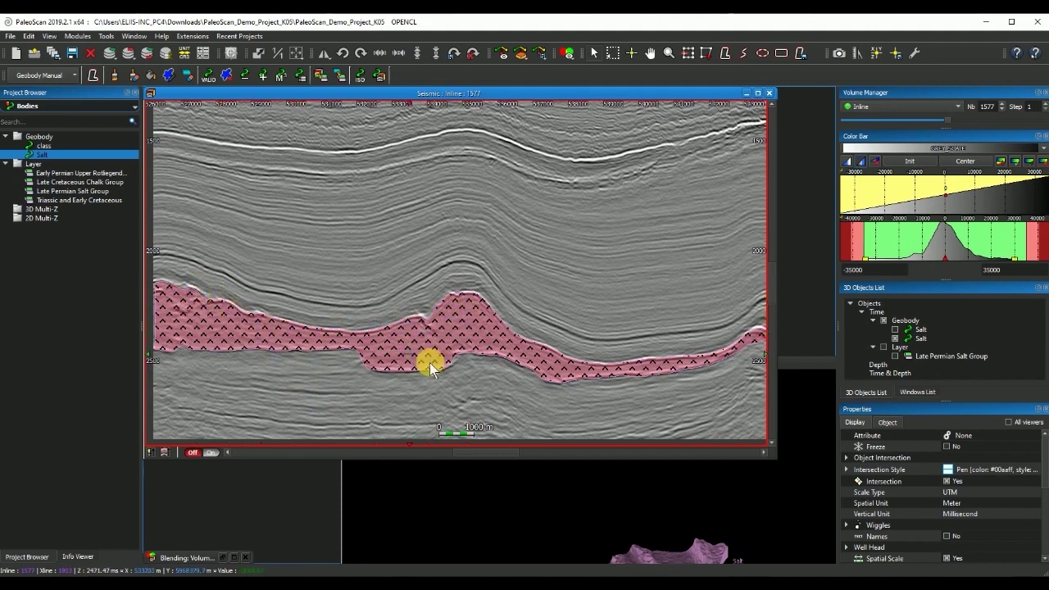
left_click(344, 332)
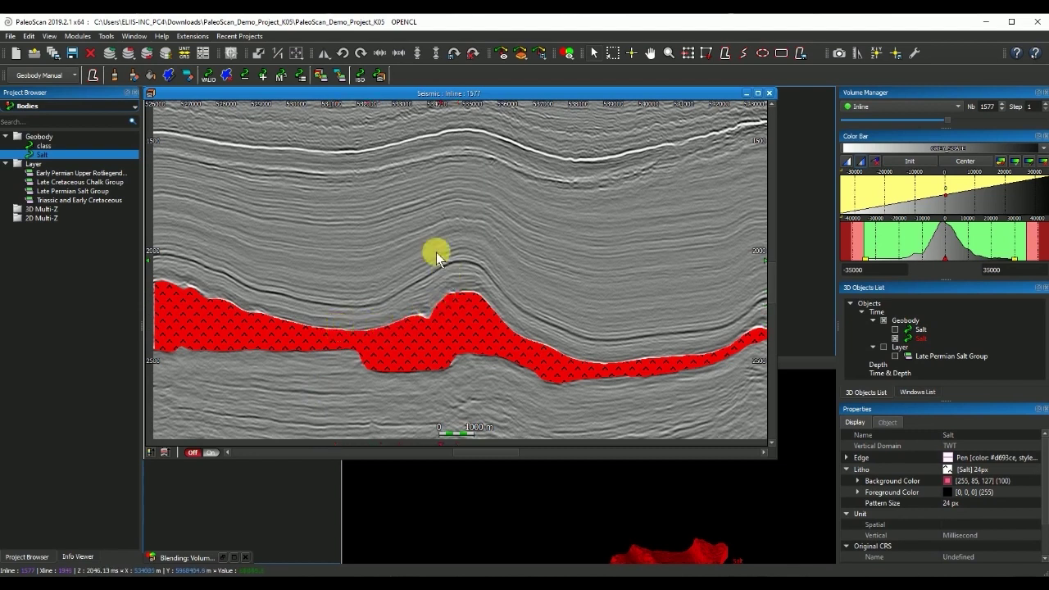
Compute a top-snapped isochore of Salt on the Seismic volume as Salt_Isochore_Top, displayed in 3D.
left_click(359, 77)
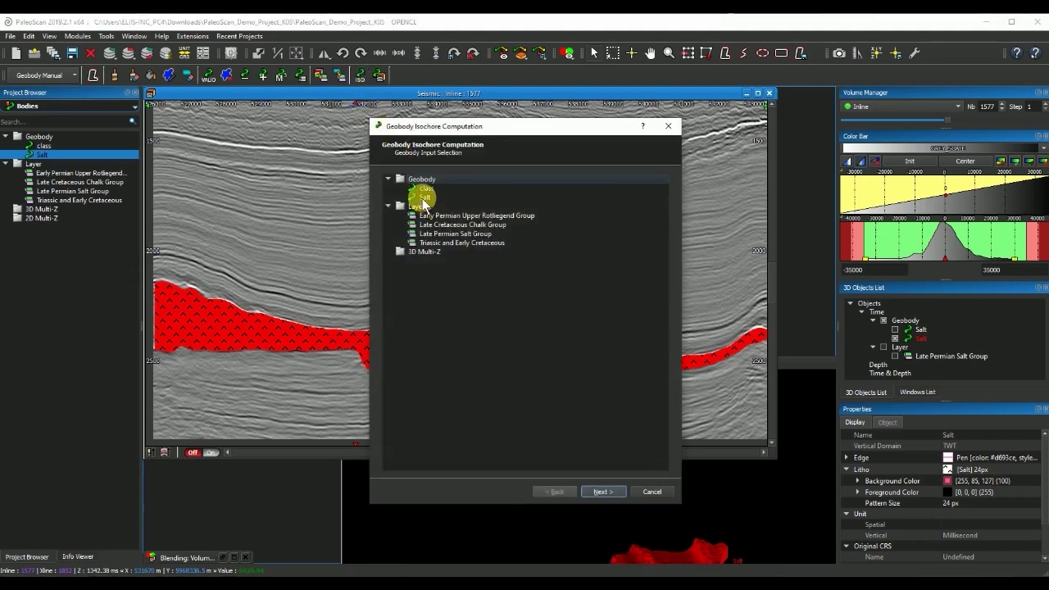
left_click(422, 199)
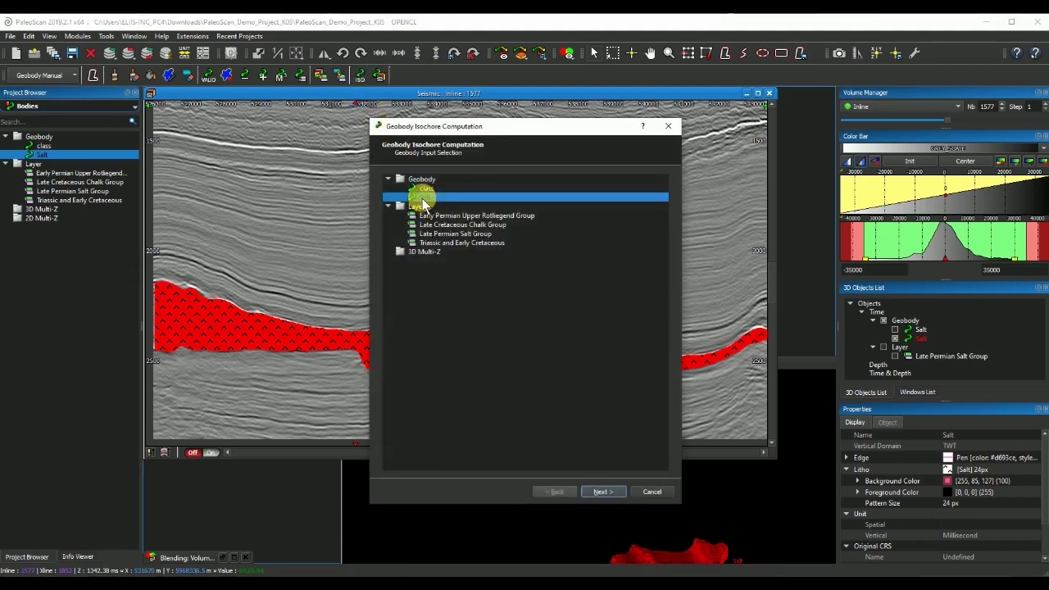
left_click(611, 490)
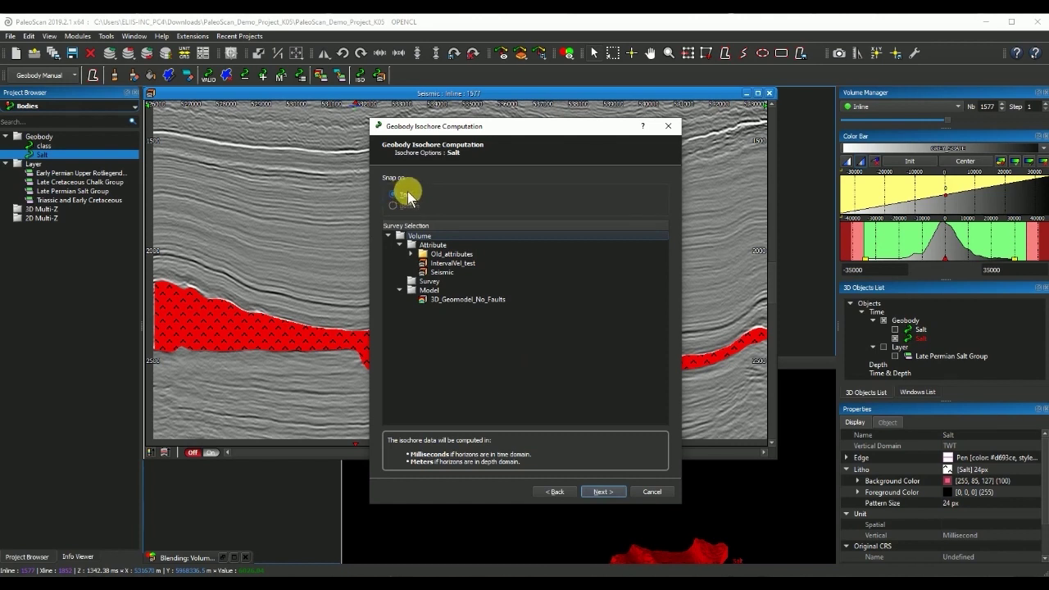
left_click(604, 493)
left_click(553, 331)
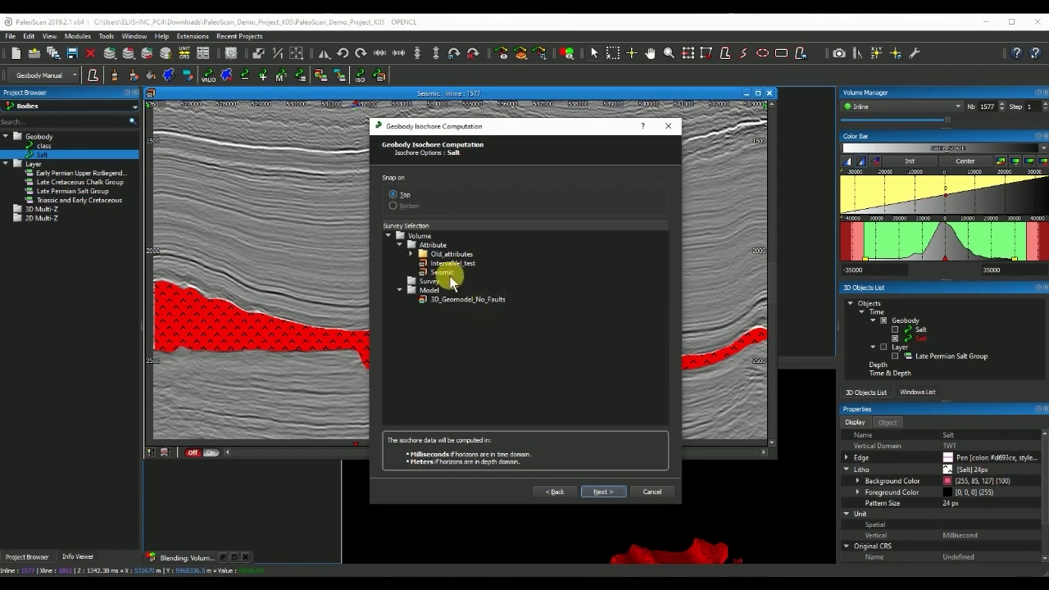
left_click(440, 272)
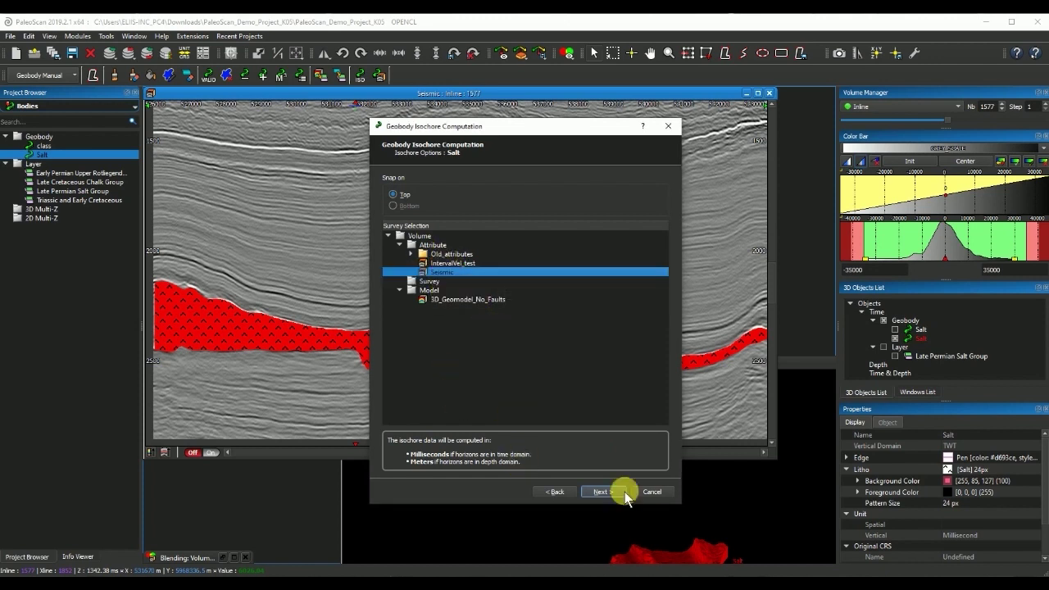
left_click(603, 492)
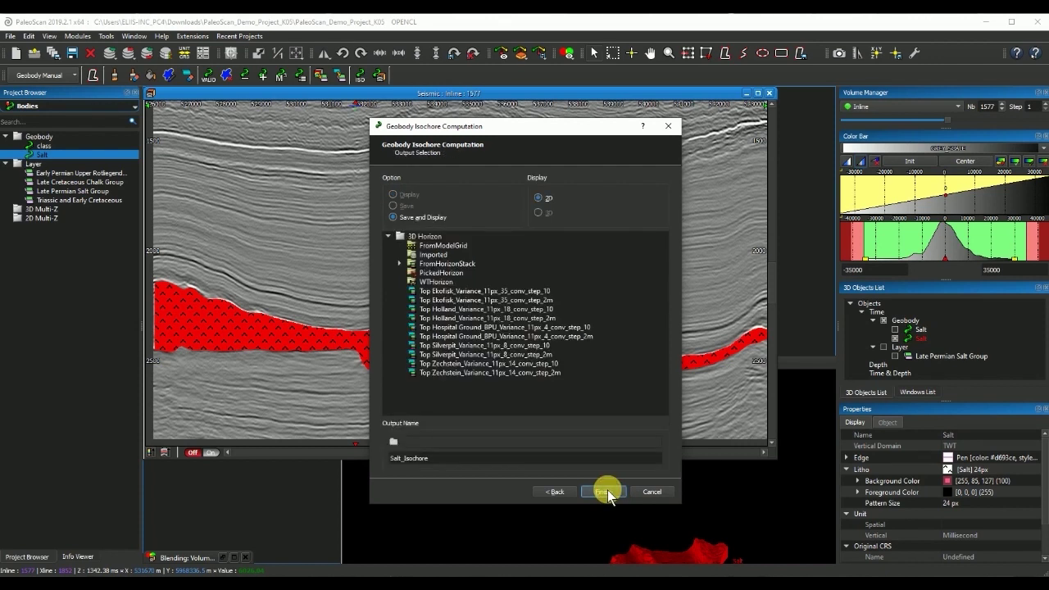
left_click(548, 213)
left_click(566, 461)
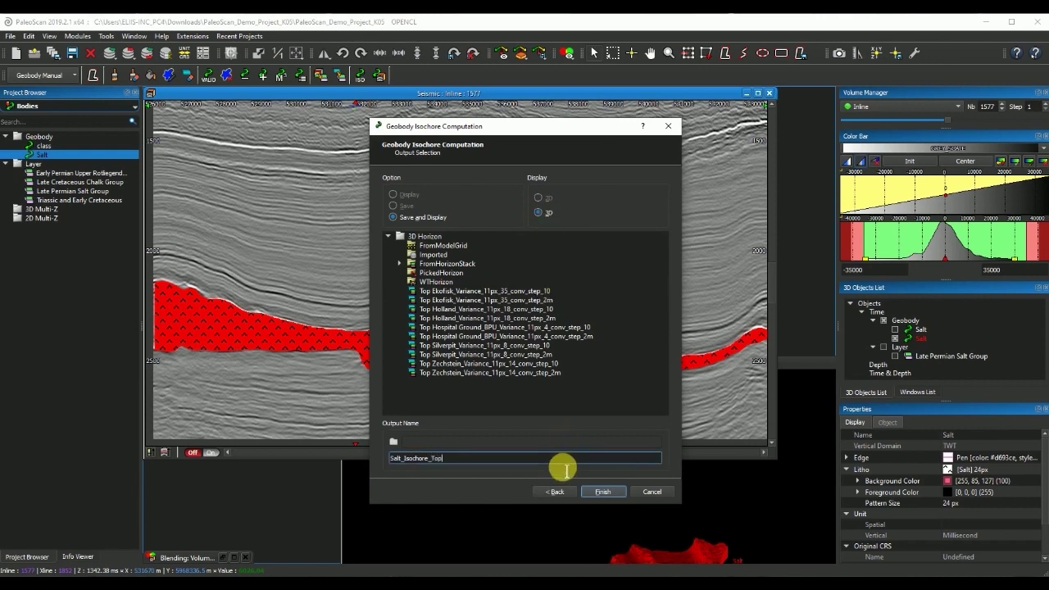
left_click(611, 491)
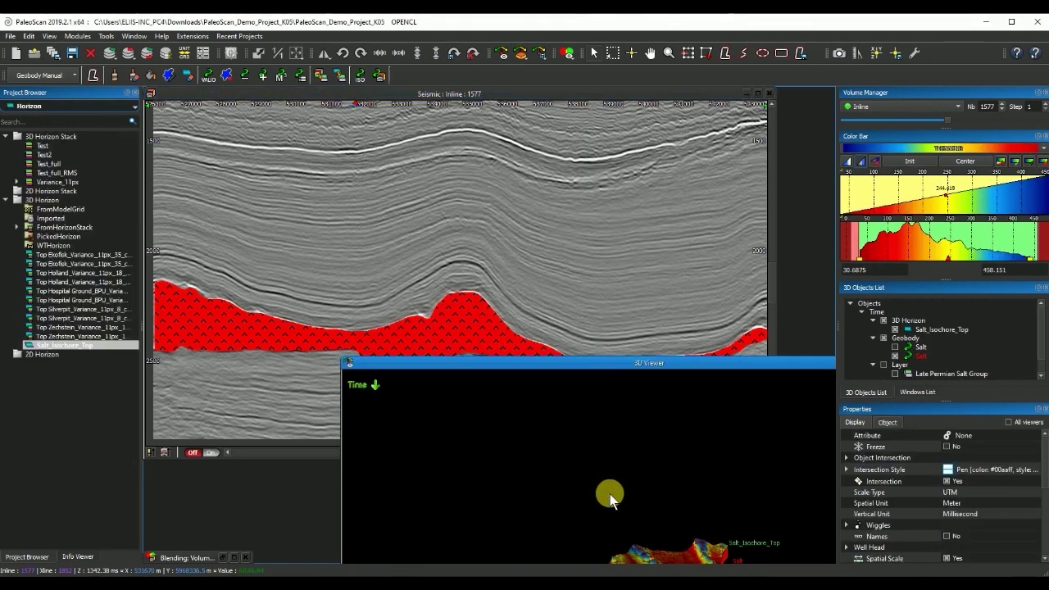
Hide the Salt geobody, view the isochore surface obliquely, and bring the seismic inline forward.
left_click_drag(594, 366, 562, 160)
scroll(586, 409, "up", 5)
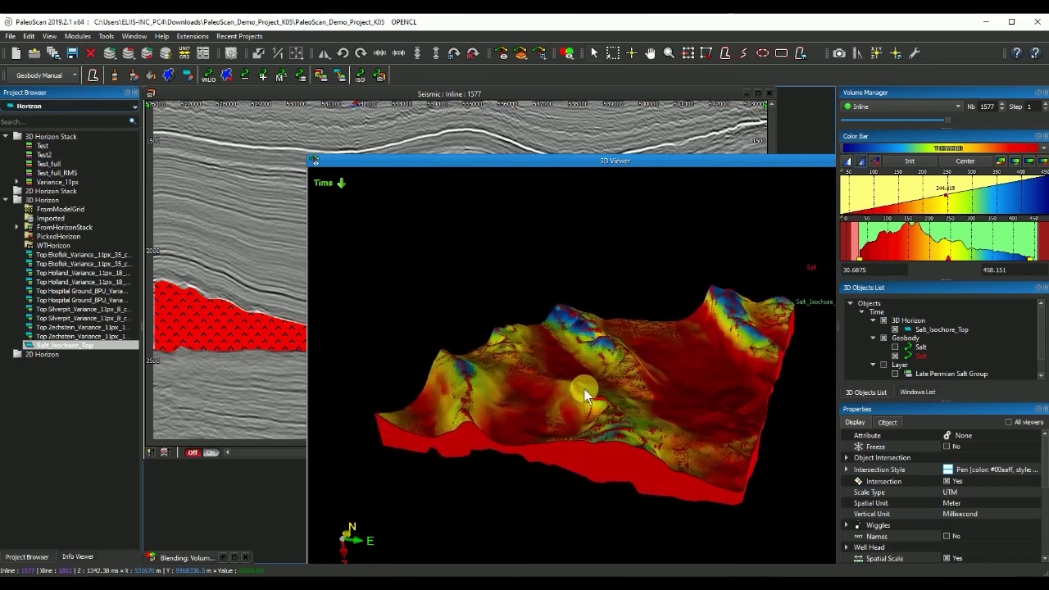
left_click(895, 356)
left_click_drag(593, 366, 463, 434)
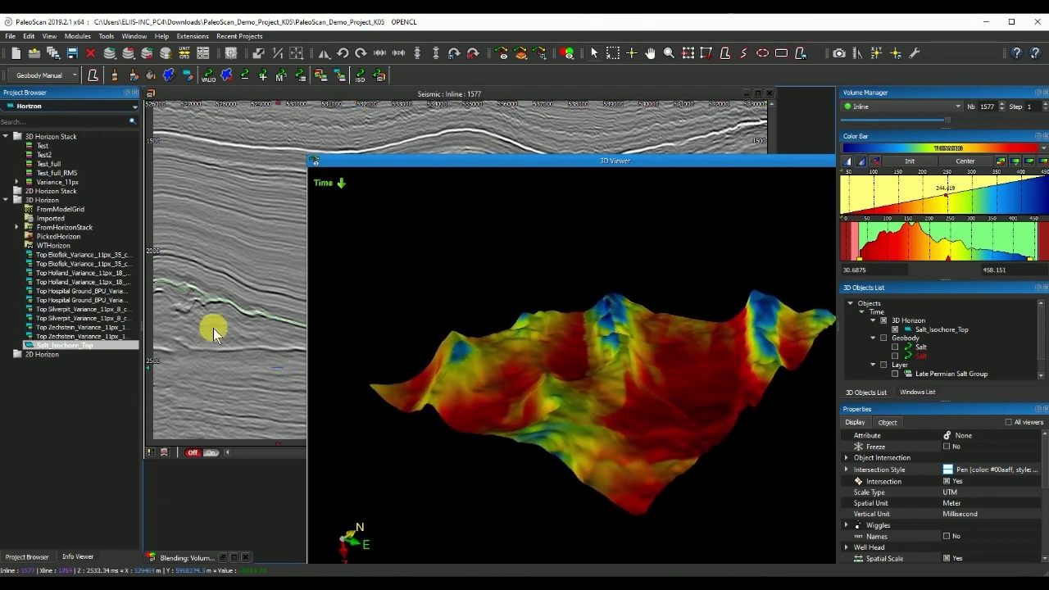
left_click(210, 301)
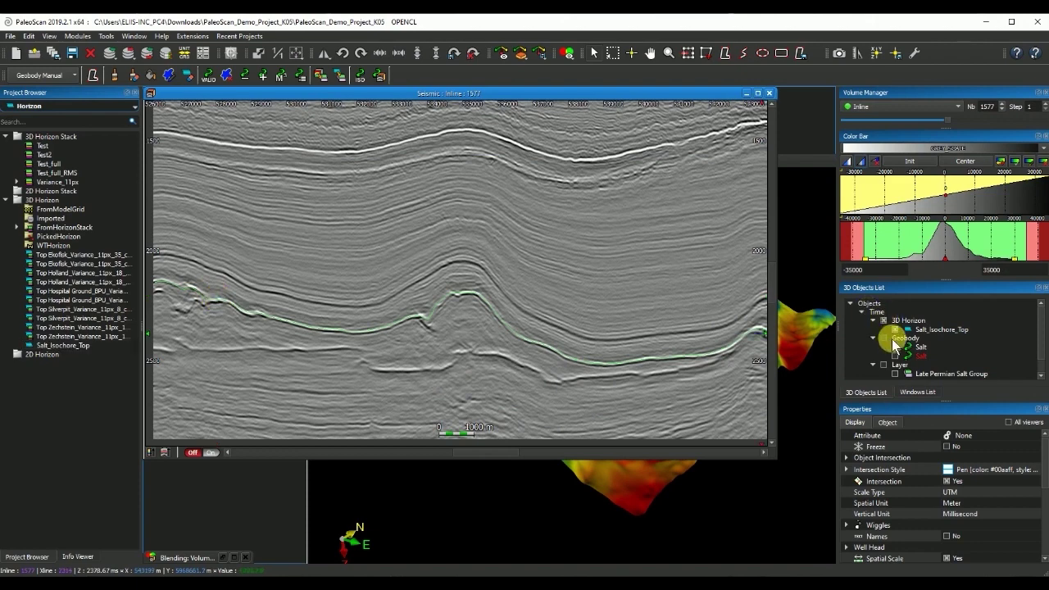
left_click(357, 76)
Compute a bottom-snapped isochore of Salt on the Seismic volume, named Salt_Isochore_Bottom.
left_click(420, 196)
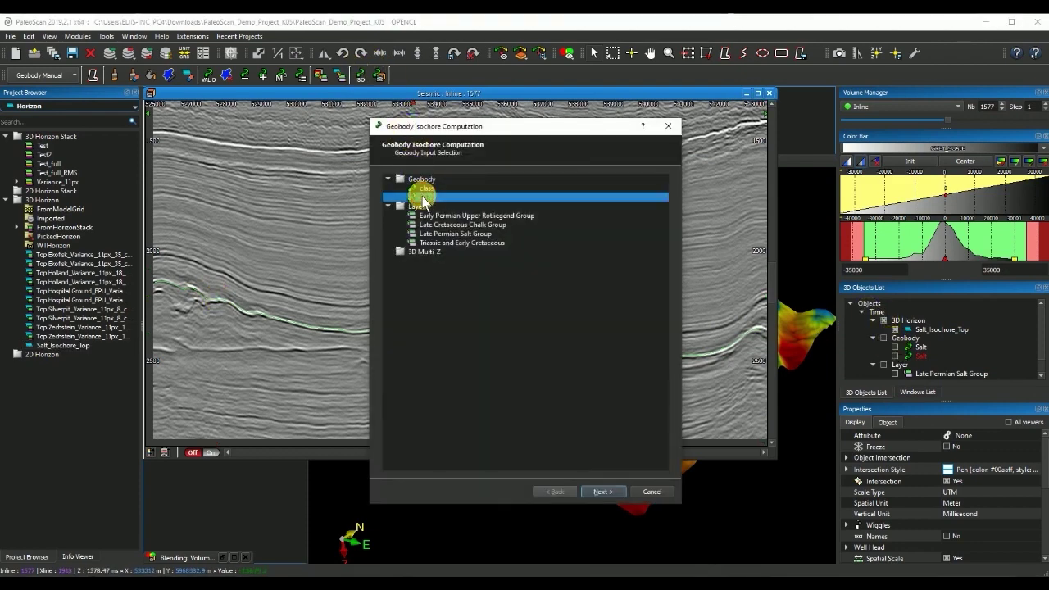
left_click(599, 491)
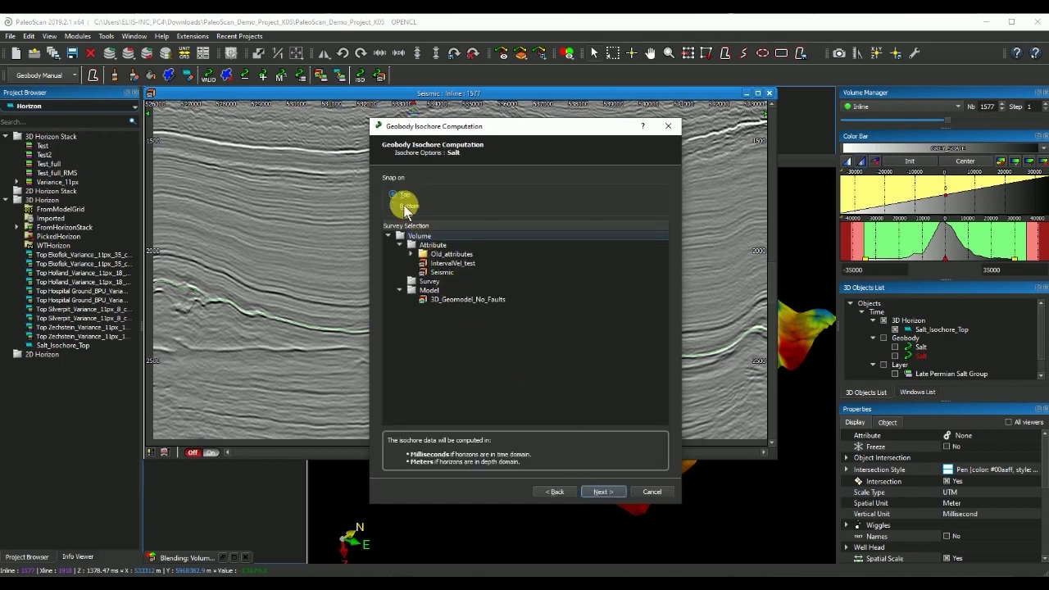
left_click(405, 206)
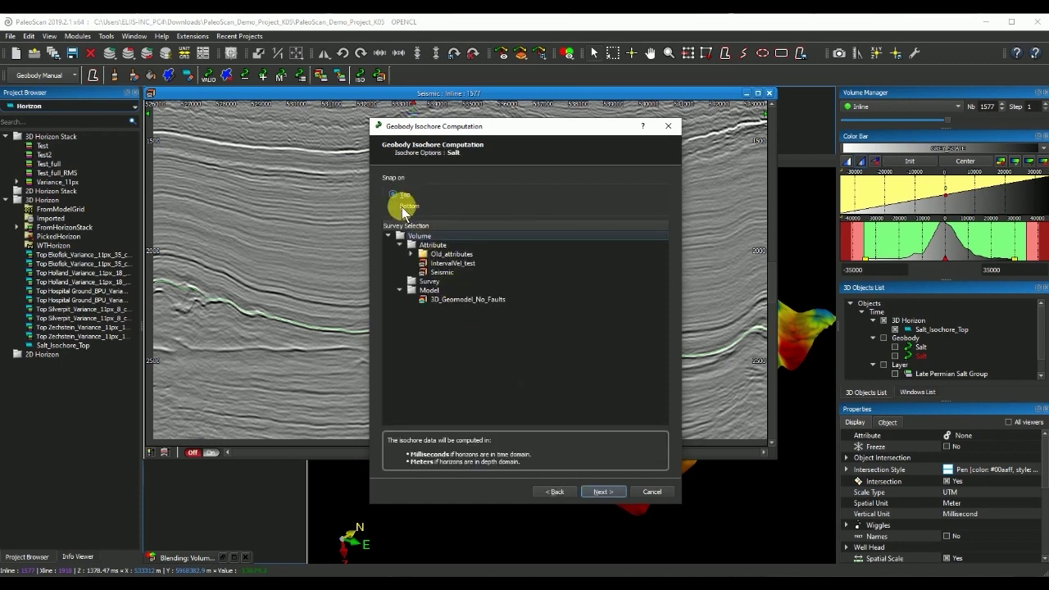
left_click(441, 273)
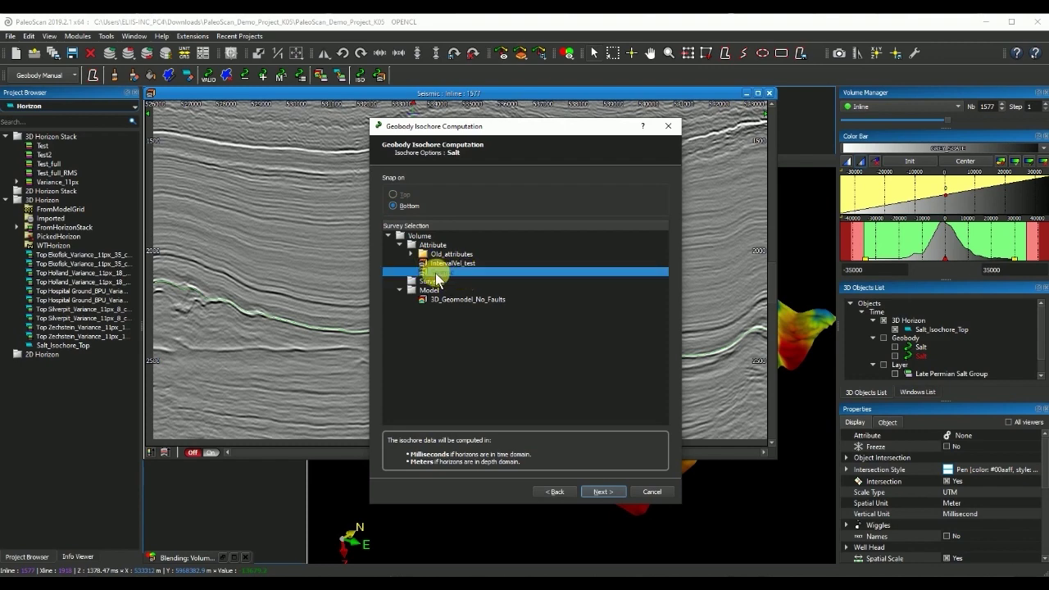
left_click(605, 491)
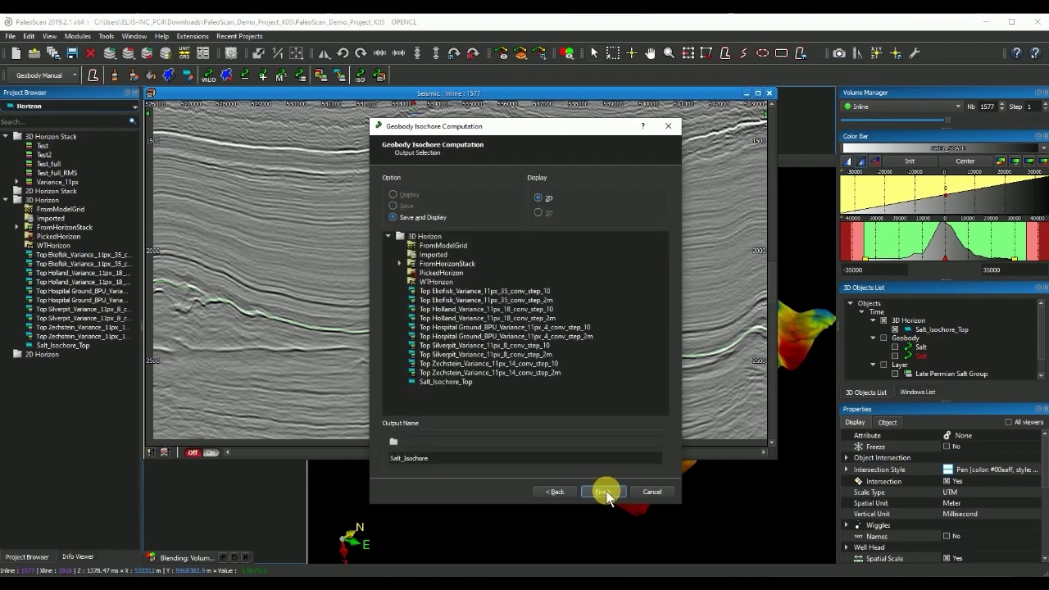
left_click(502, 467)
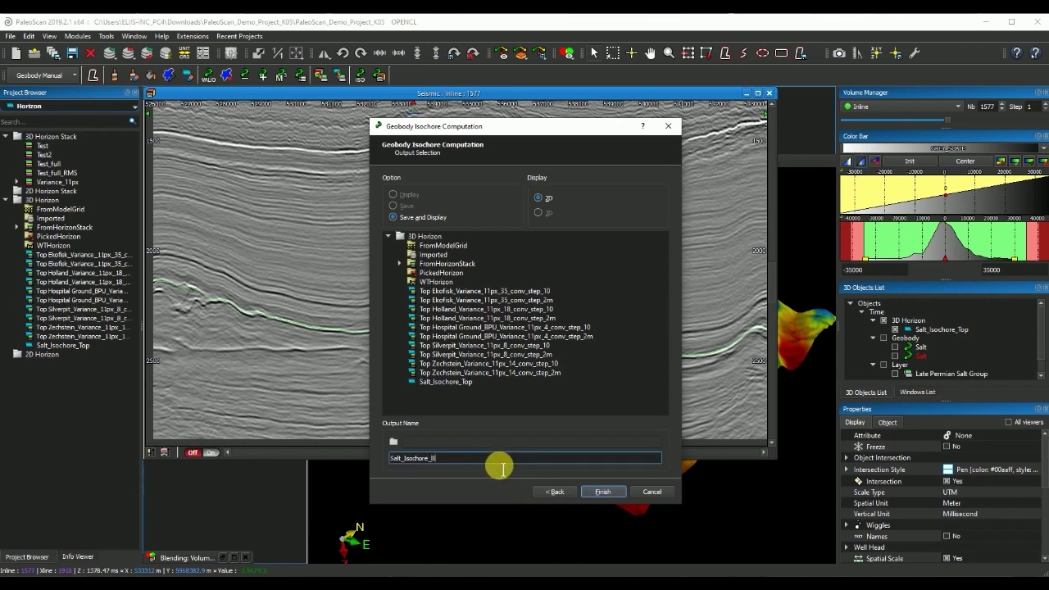
left_click(603, 493)
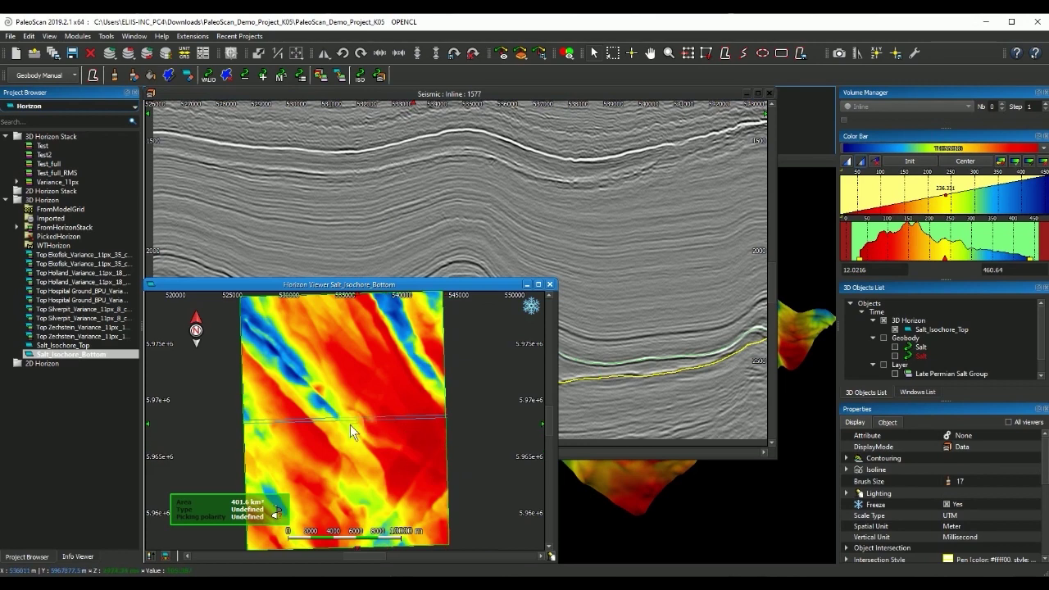
Bring the Salt_Isochore_Bottom map forward, pan it, and display that horizon in 3D.
left_click(486, 209)
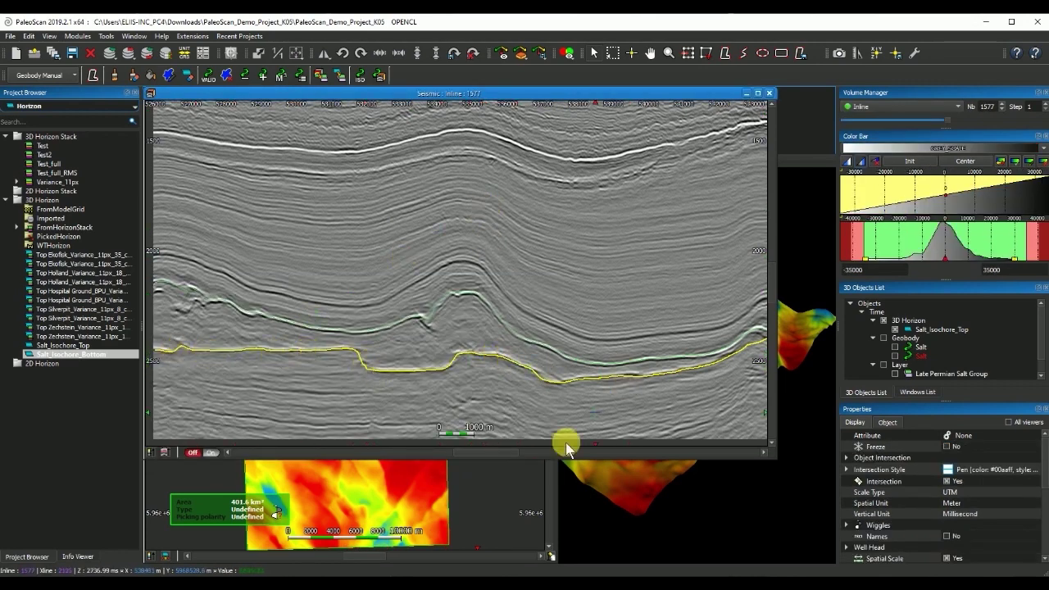
left_click(495, 524)
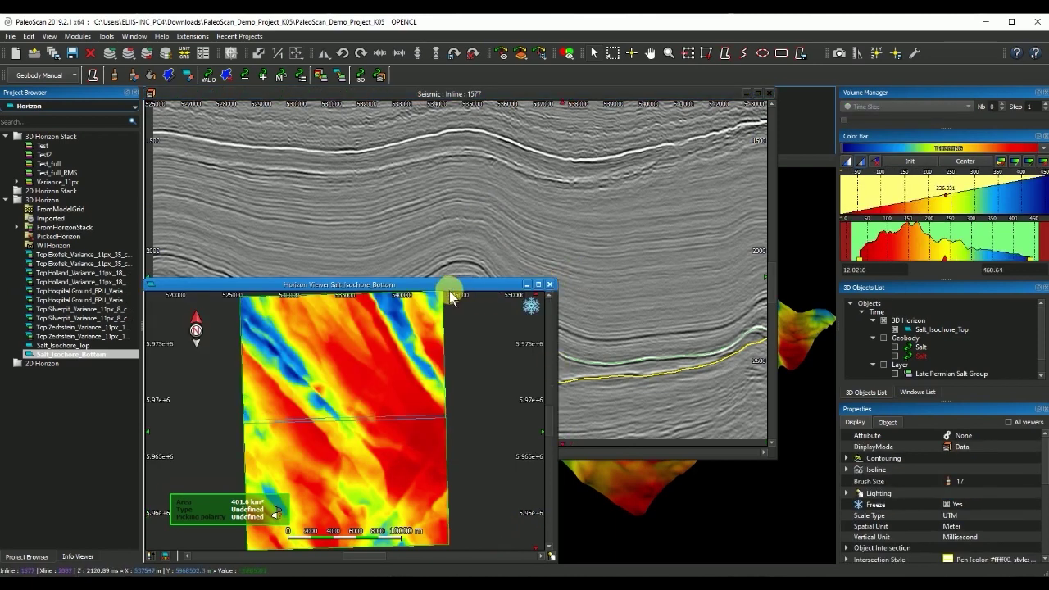
left_click(505, 287)
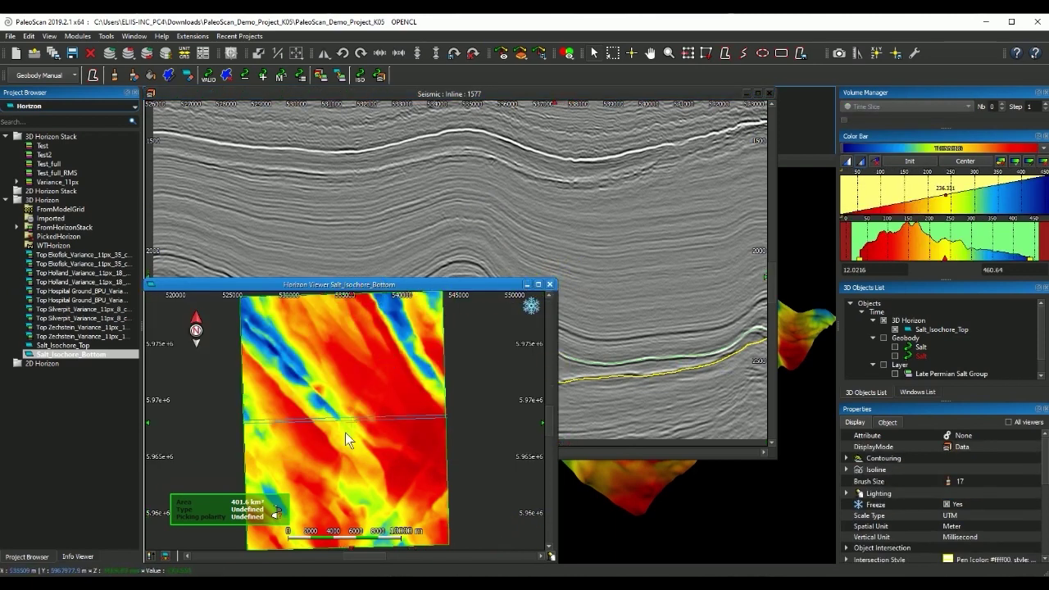
left_click_drag(321, 436, 341, 415)
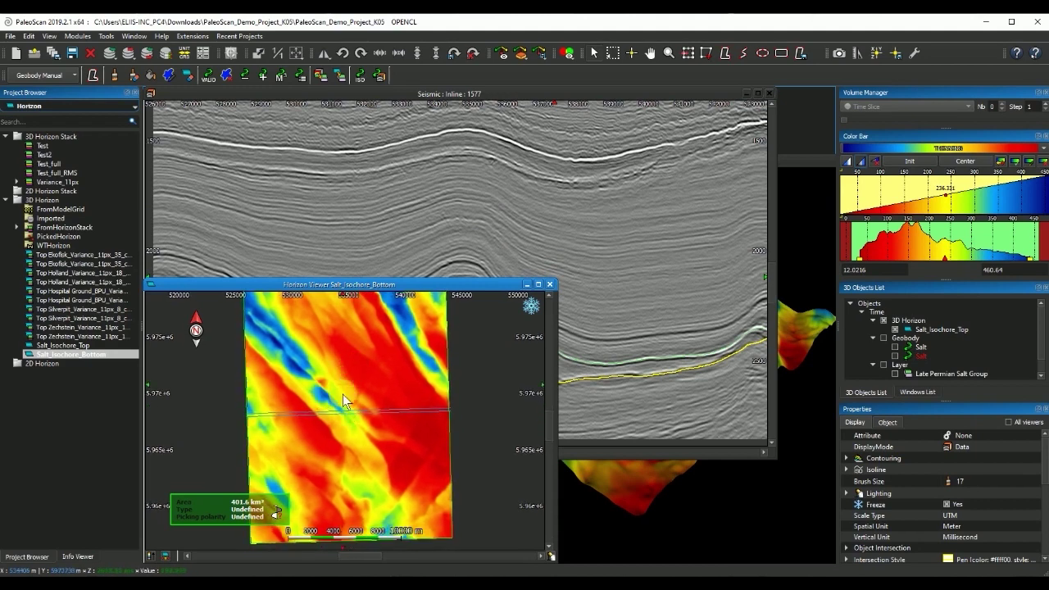
left_click(342, 394)
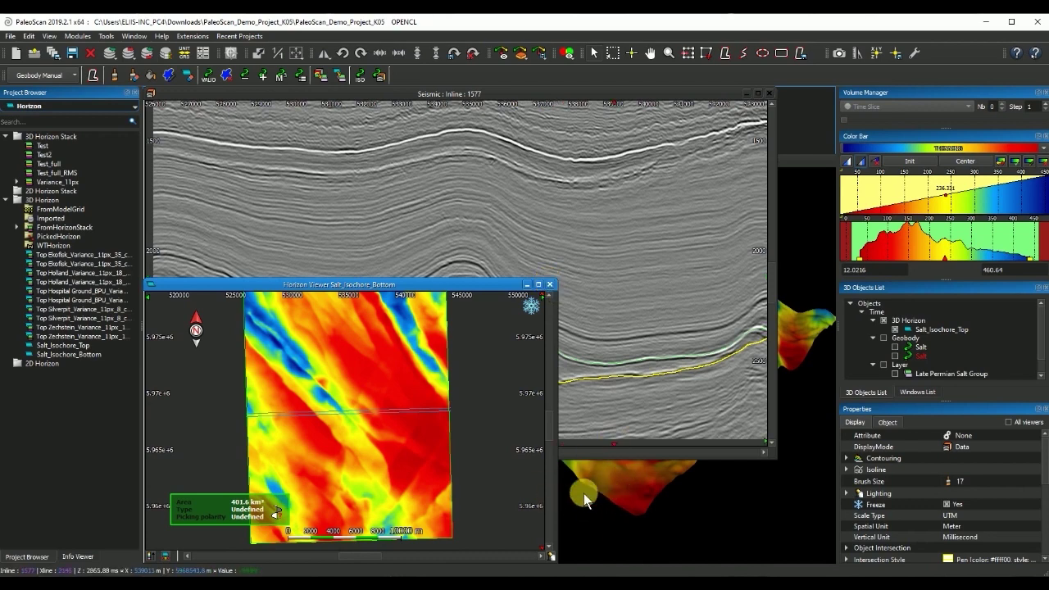
right_click(413, 289)
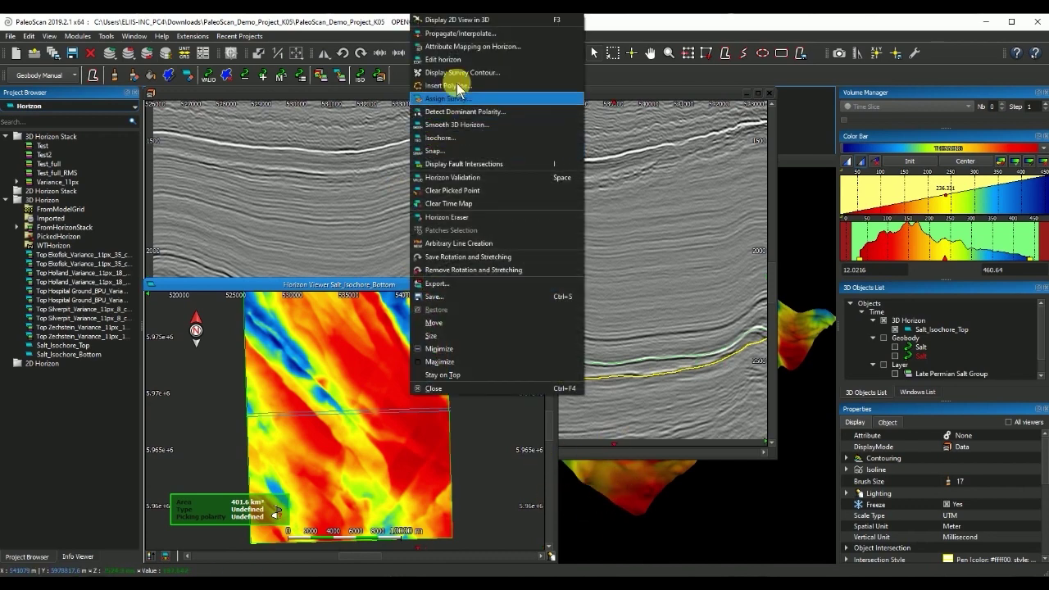
left_click(472, 21)
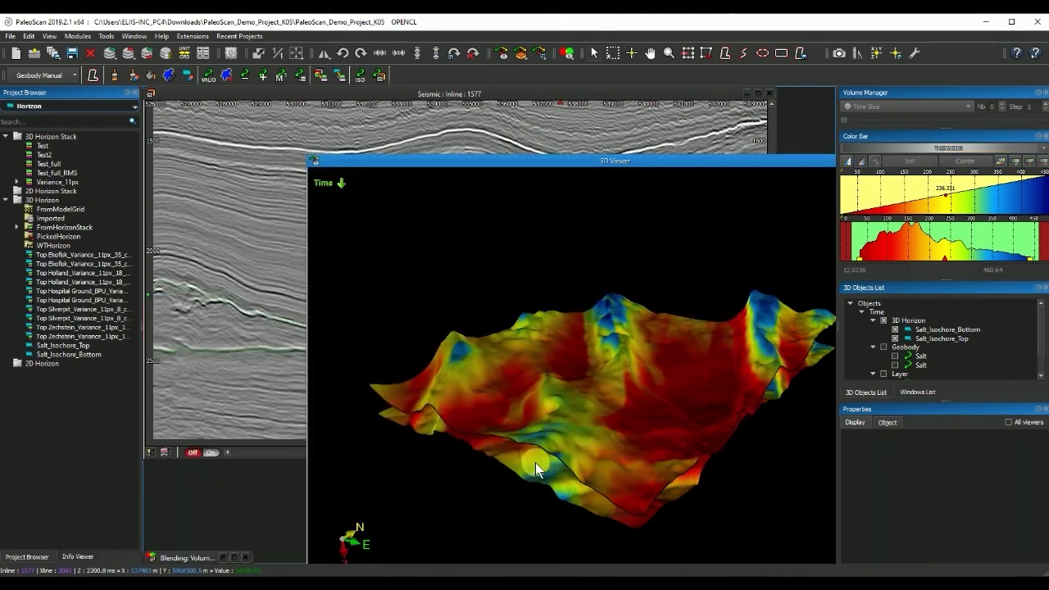
Tilt the two salt isochore horizons to a low side view, then return to the seismic inline.
left_click_drag(535, 462, 472, 359)
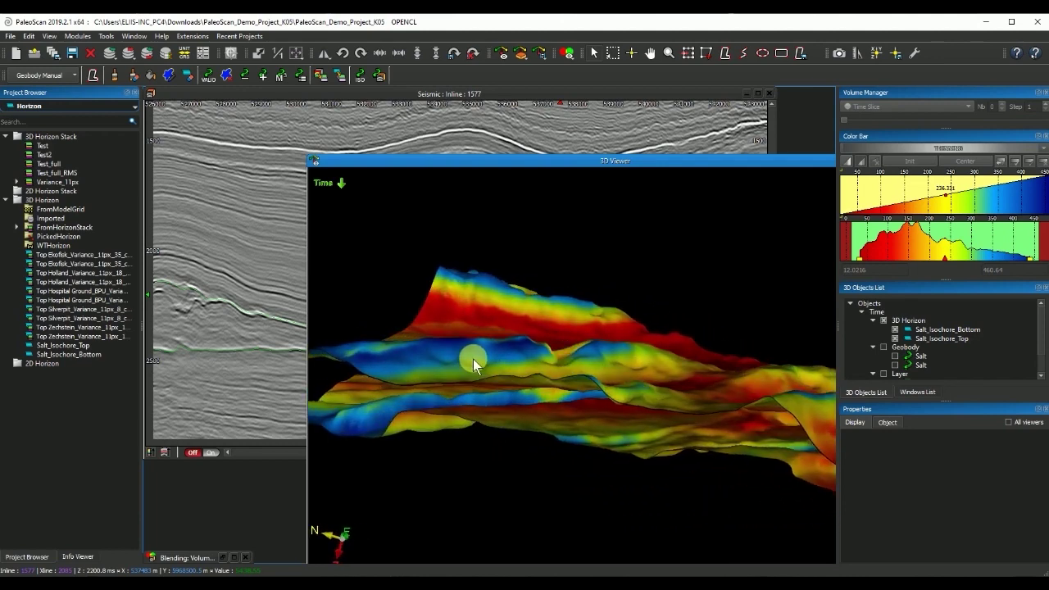
left_click(257, 248)
Switch to the Model-Grid module and start a new 3D Model-Grid.
left_click(62, 77)
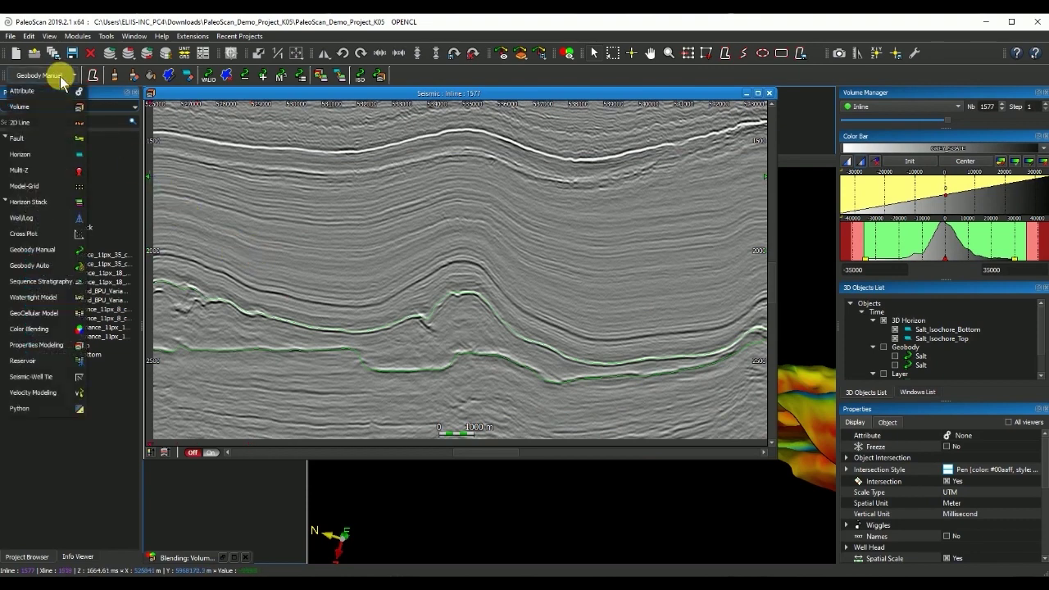
left_click(54, 190)
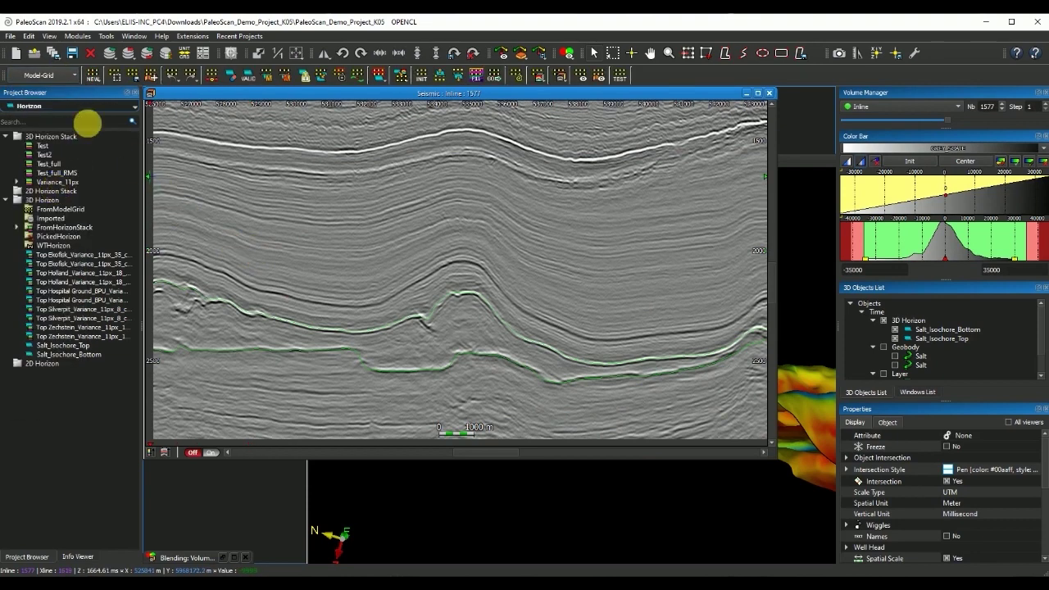
left_click(95, 76)
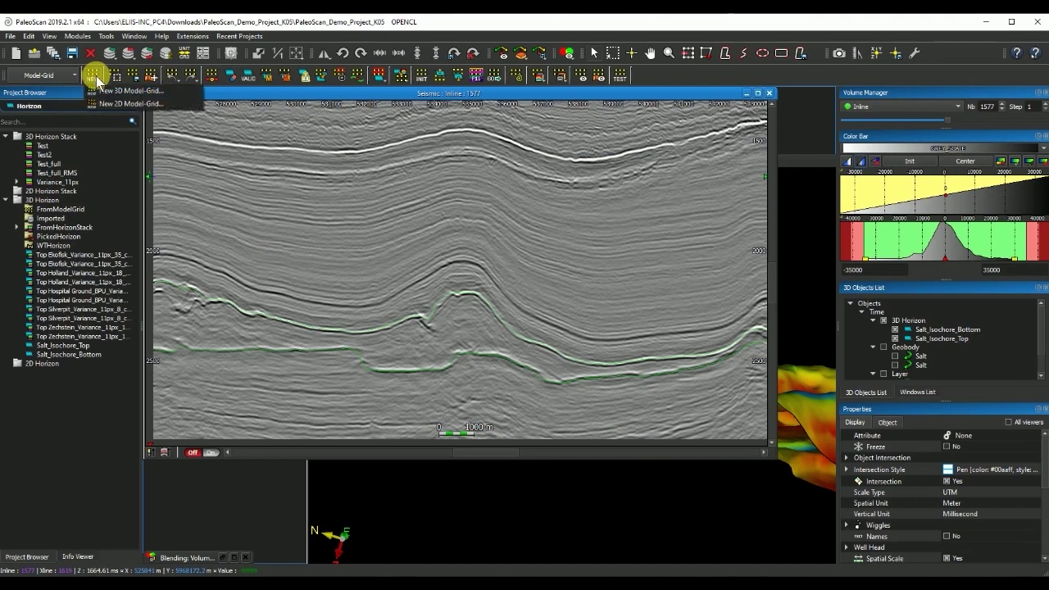
left_click(136, 93)
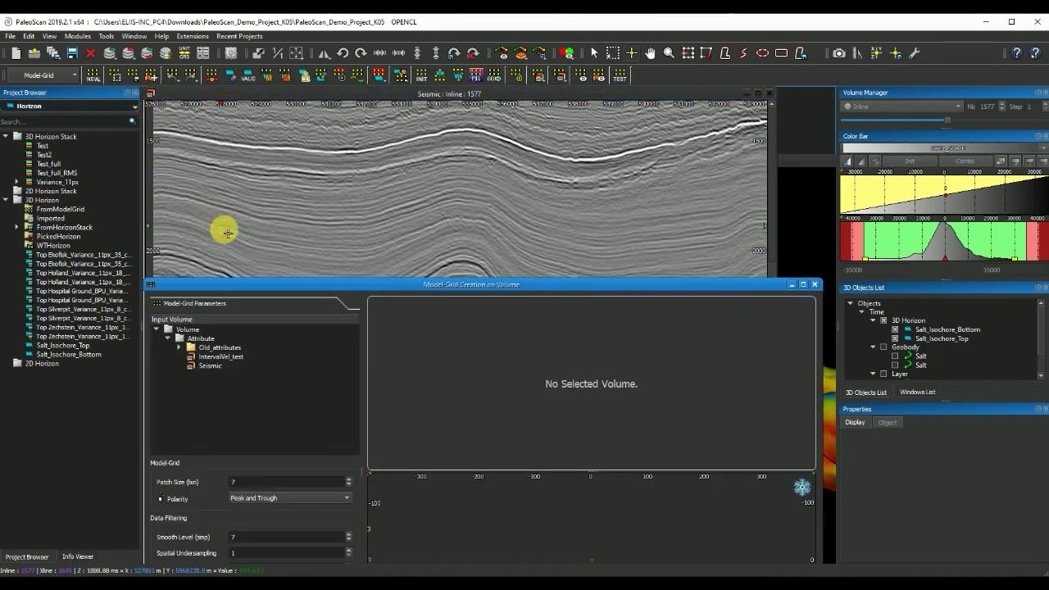
left_click_drag(270, 286, 271, 73)
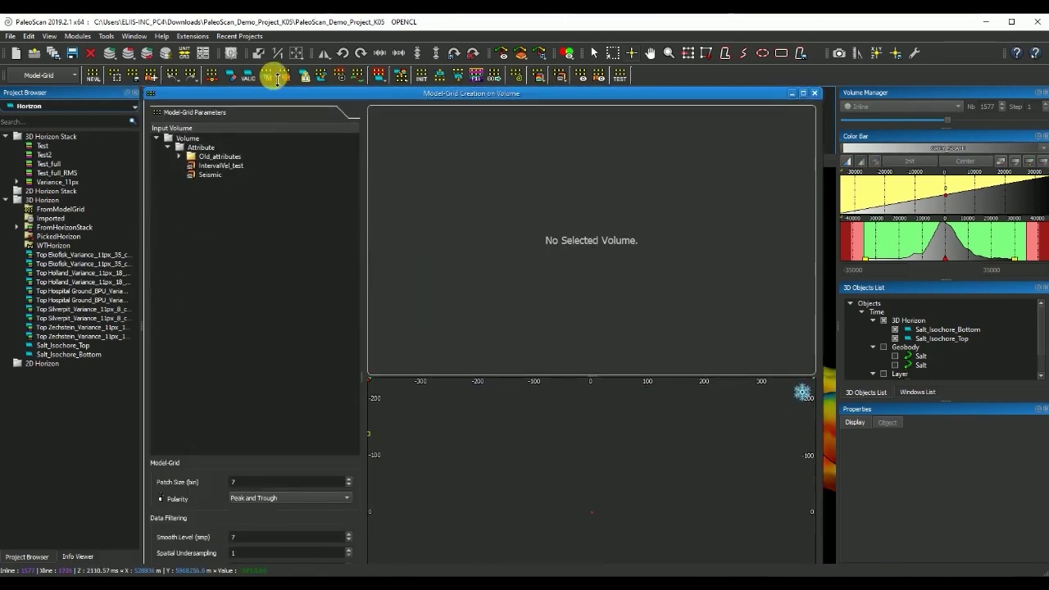
Set Seismic as the model-grid input volume and arrange the setup window to show all parameters.
left_click(210, 174)
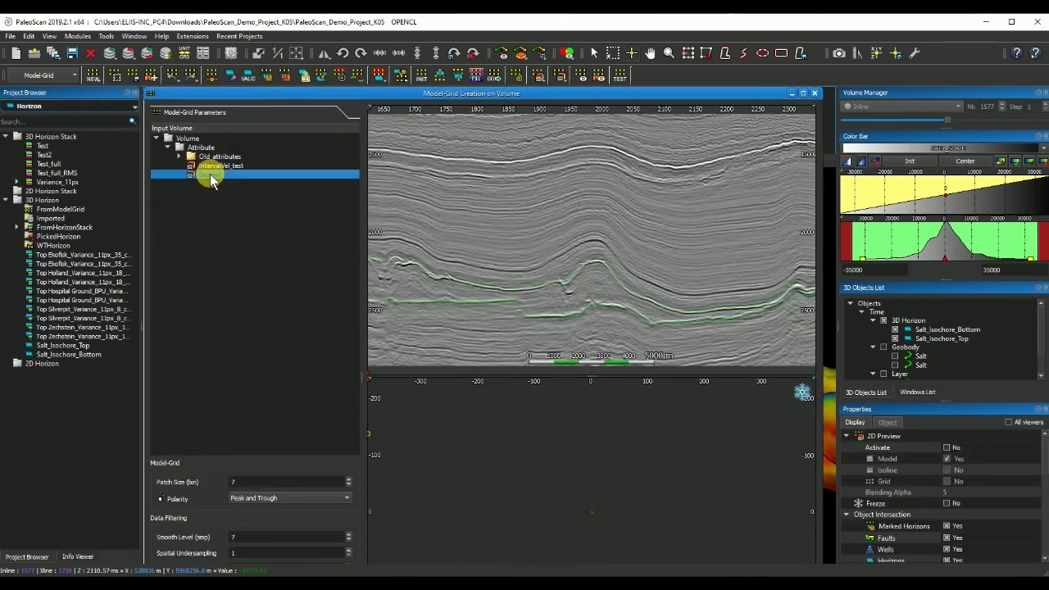
scroll(430, 299, "down", 11)
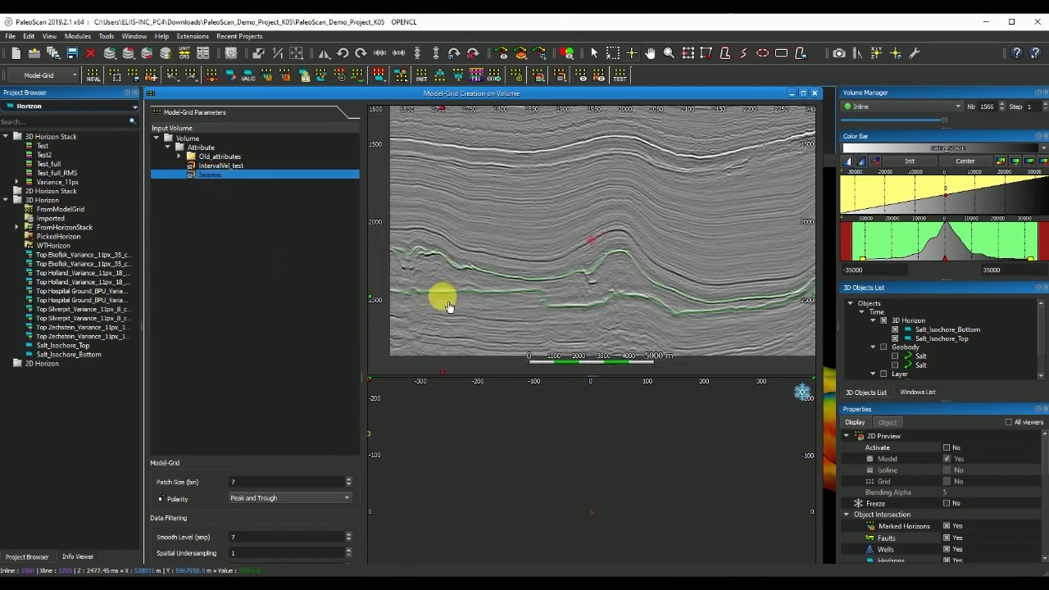
left_click(502, 271)
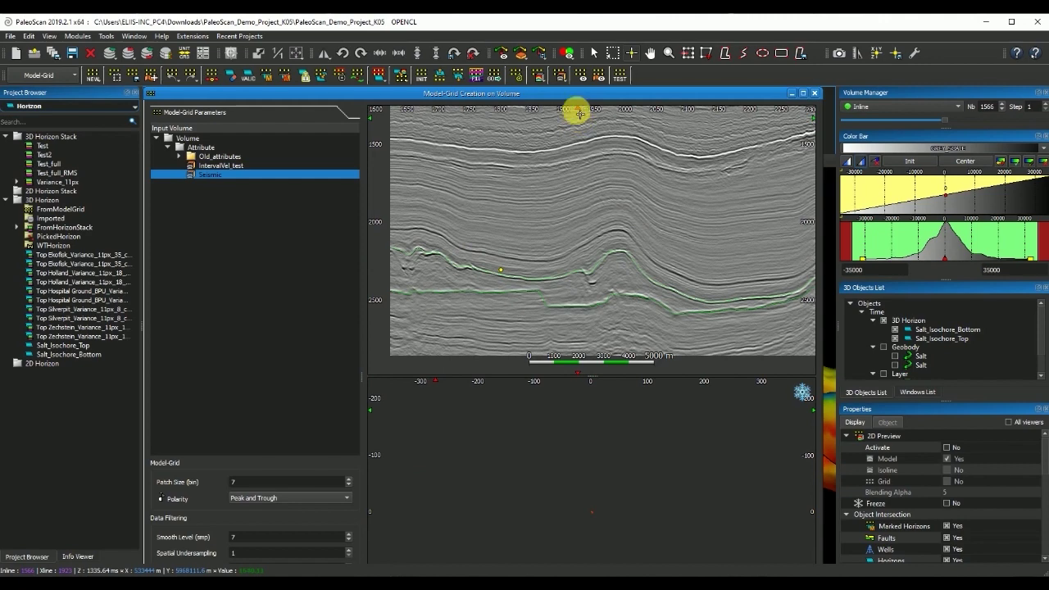
mouse_move(573, 89)
left_mouse_down()
mouse_move(581, 122)
mouse_move(564, 155)
mouse_move(564, 76)
left_mouse_up()
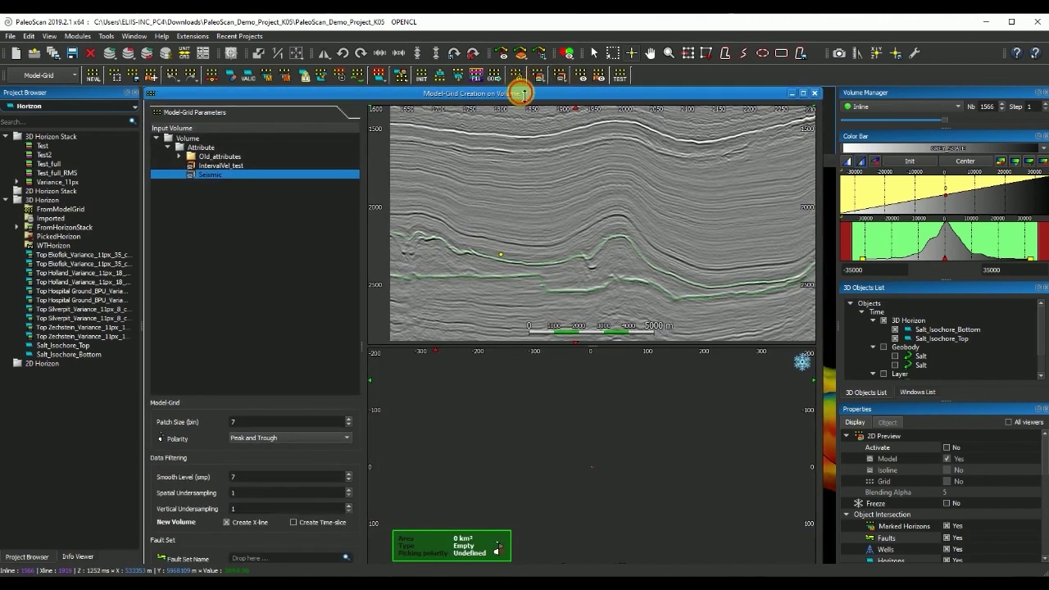
left_click_drag(518, 90, 495, 82)
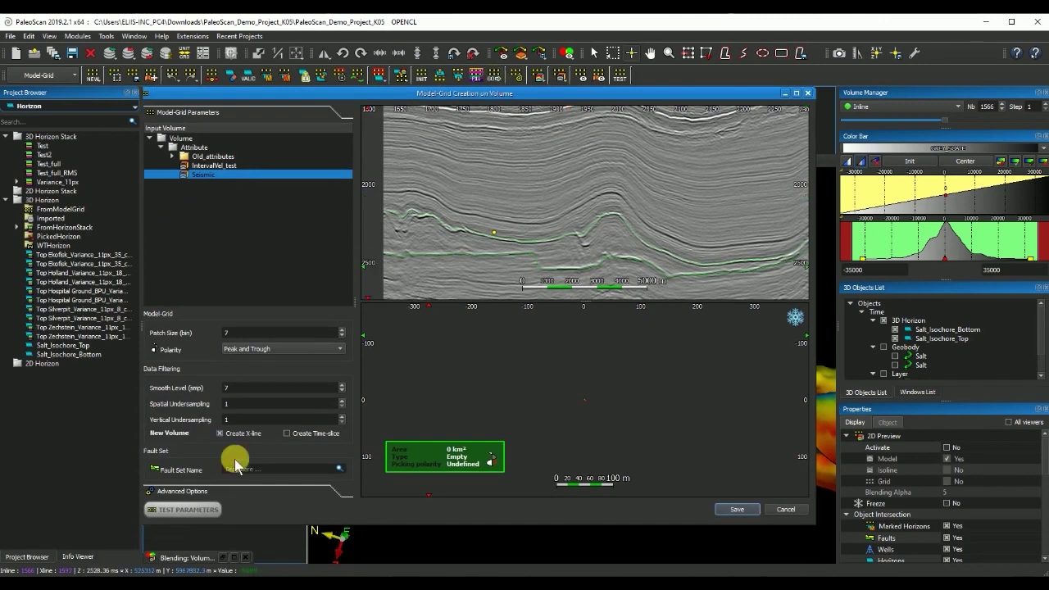
Run the model-grid parameter test and zoom in on the preview.
left_click(170, 510)
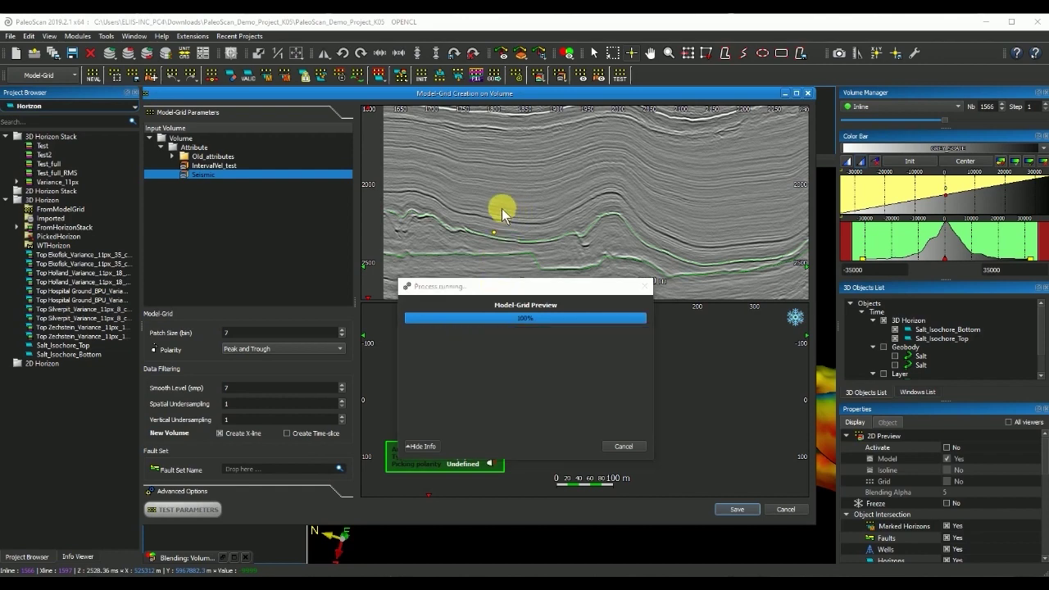
scroll(475, 244, "up", 2)
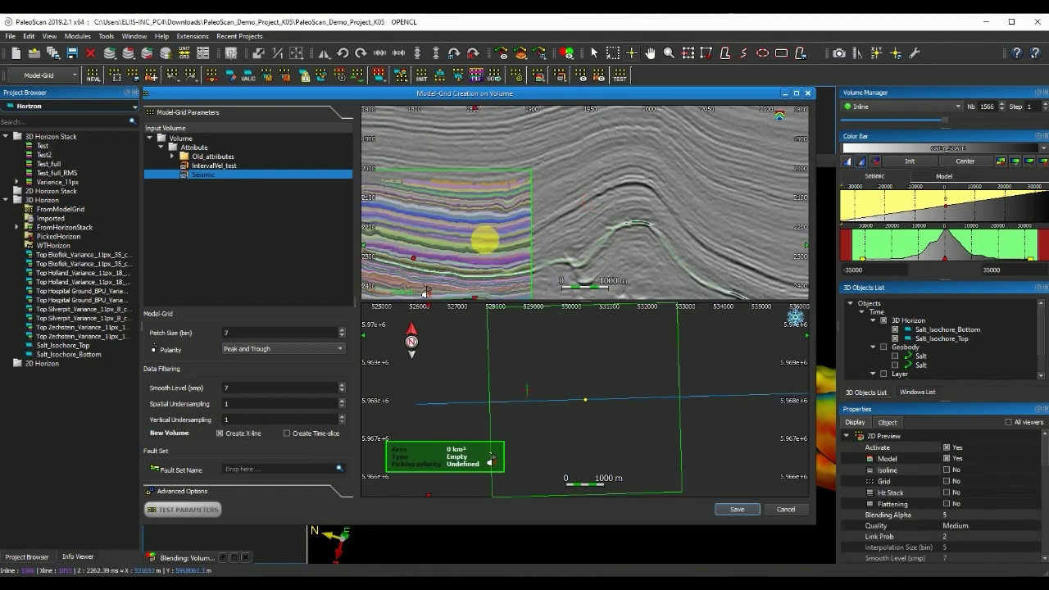
scroll(600, 194, "up", 2)
scroll(555, 206, "up", 4)
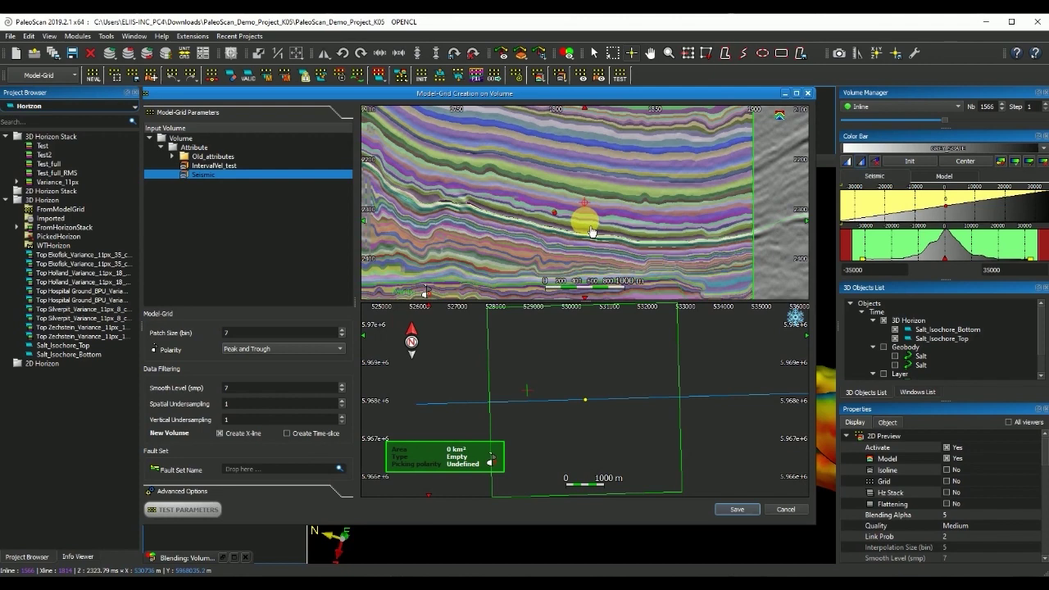
Set 2D Preview Model to No, enlarge the seismic section and expand Advanced Options.
left_click(948, 458)
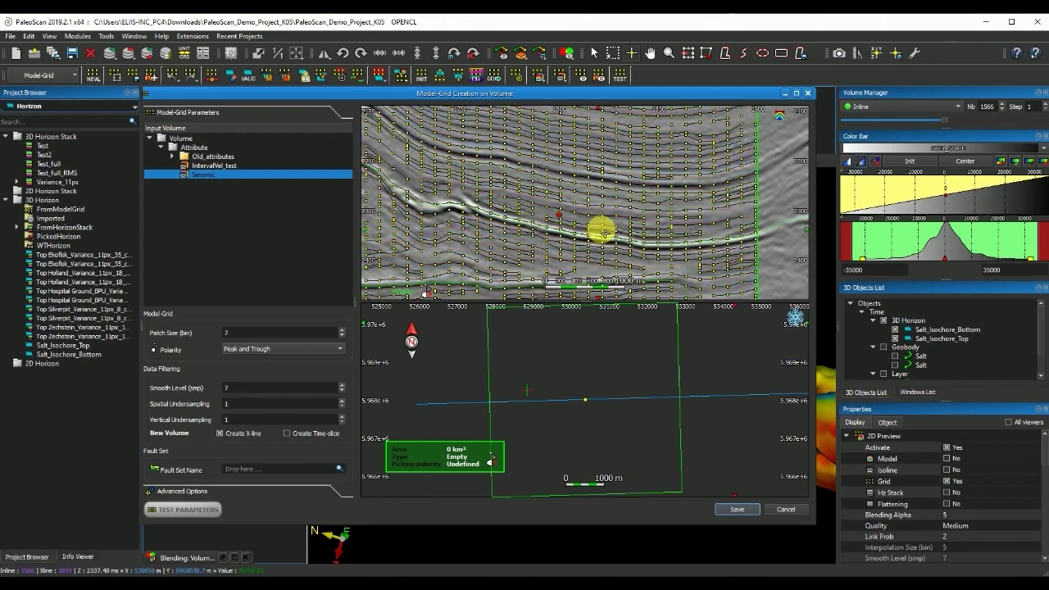
middle_click_drag(604, 232, 648, 227)
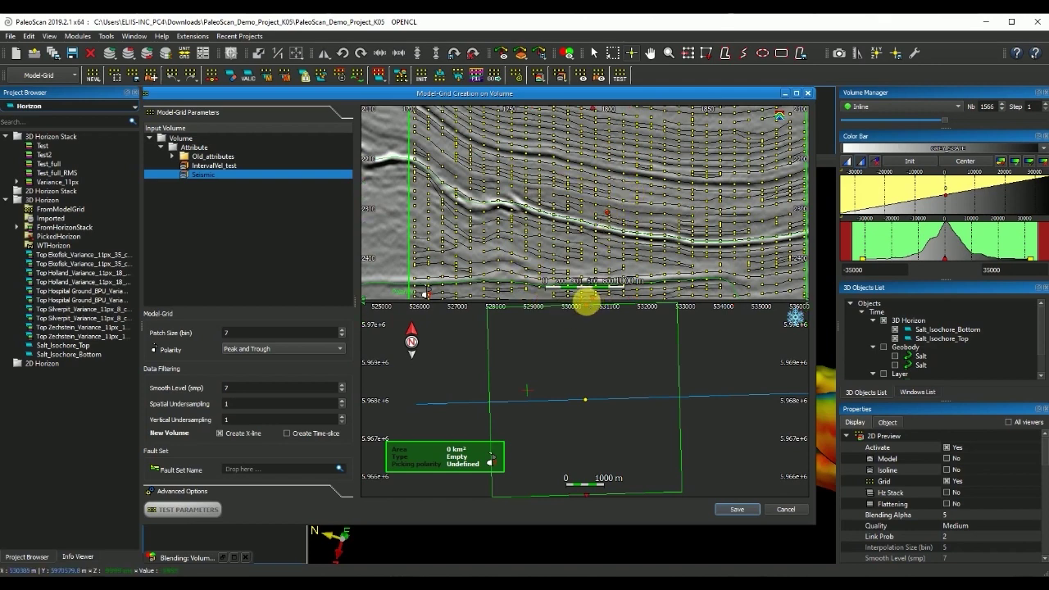
left_click_drag(586, 305, 567, 425)
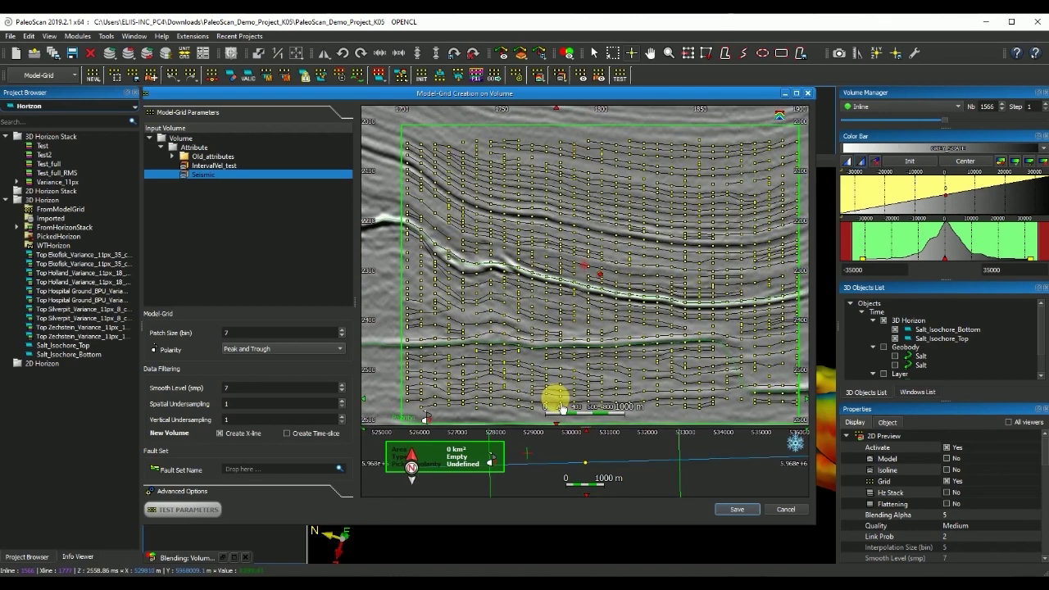
left_click(180, 491)
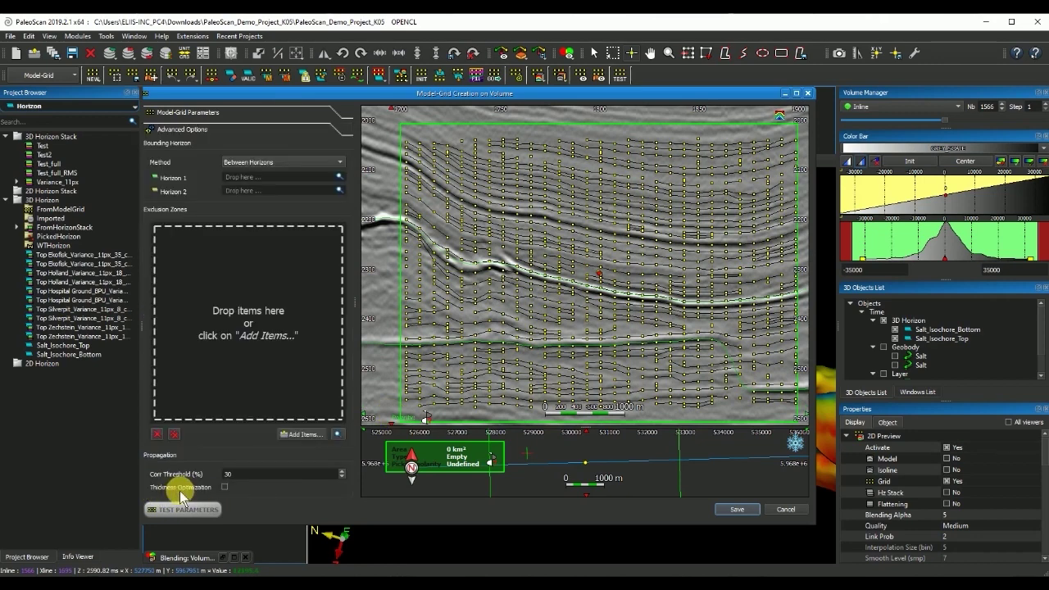
Add the Salt geobody as an exclusion zone and rerun the model-grid preview.
left_click(337, 434)
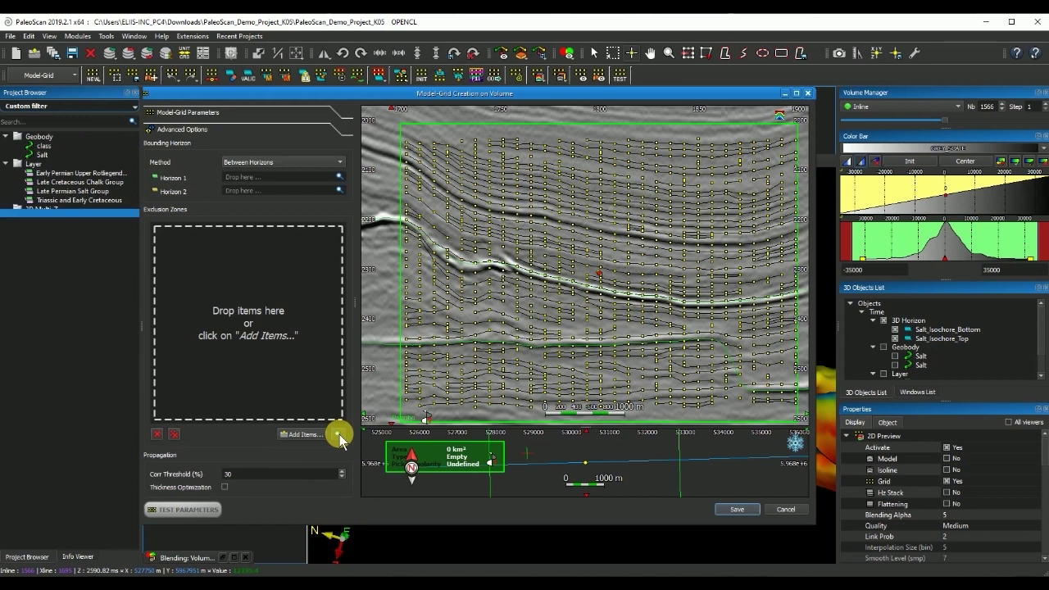
left_click_drag(41, 154, 240, 272)
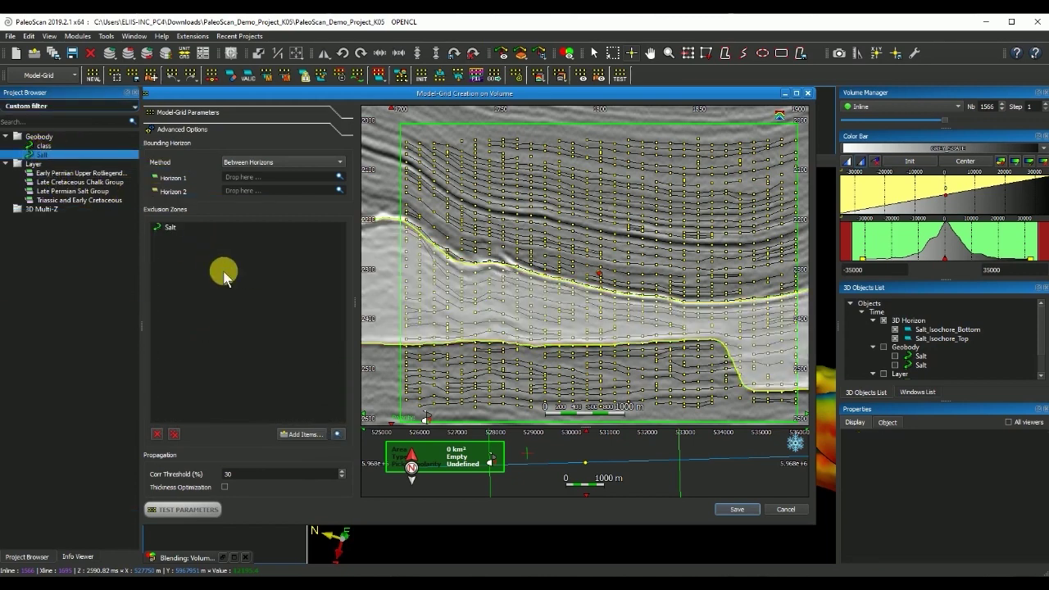
left_click(174, 512)
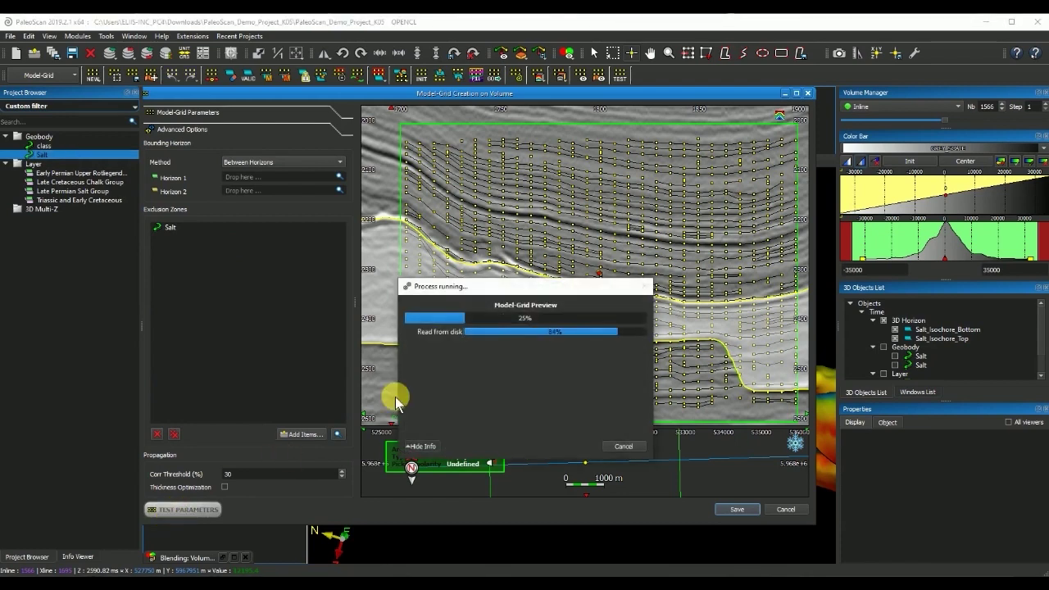